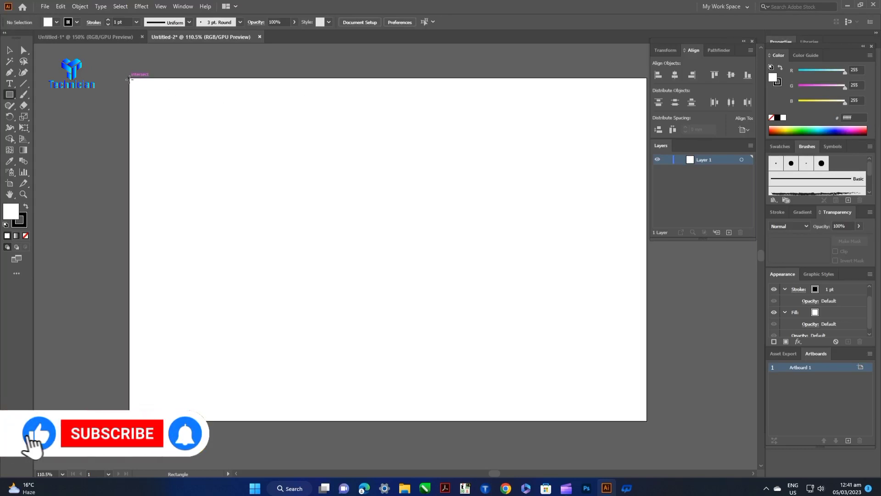
# Draw a rectangle covering the whole artboard and make it a clipping mask.
pyautogui.moveTo(130, 78); pyautogui.dragTo(647, 420)
pyautogui.click(750, 145)
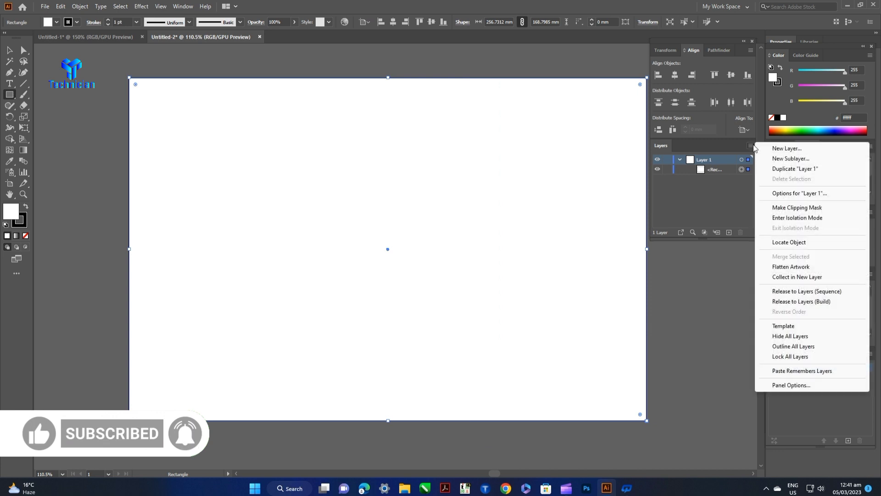
pyautogui.click(783, 205)
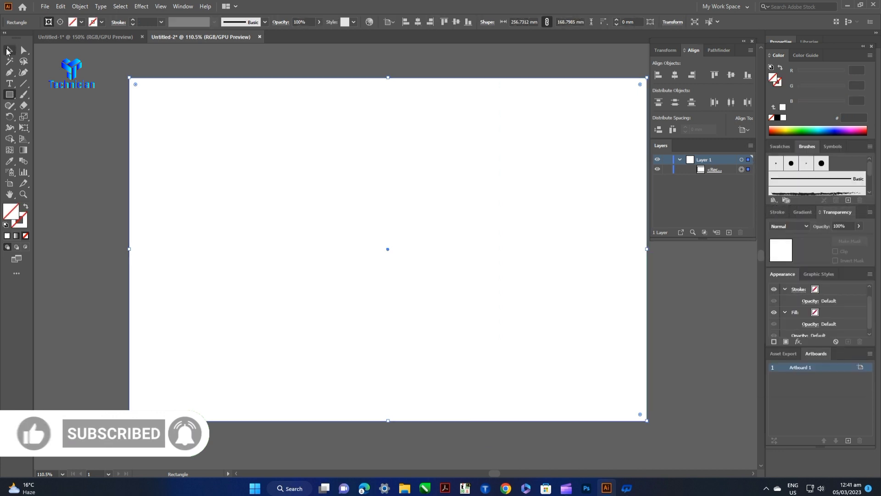
pyautogui.press('v')
pyautogui.click(44, 118)
pyautogui.moveTo(9, 94); pyautogui.dragTo(43, 115)
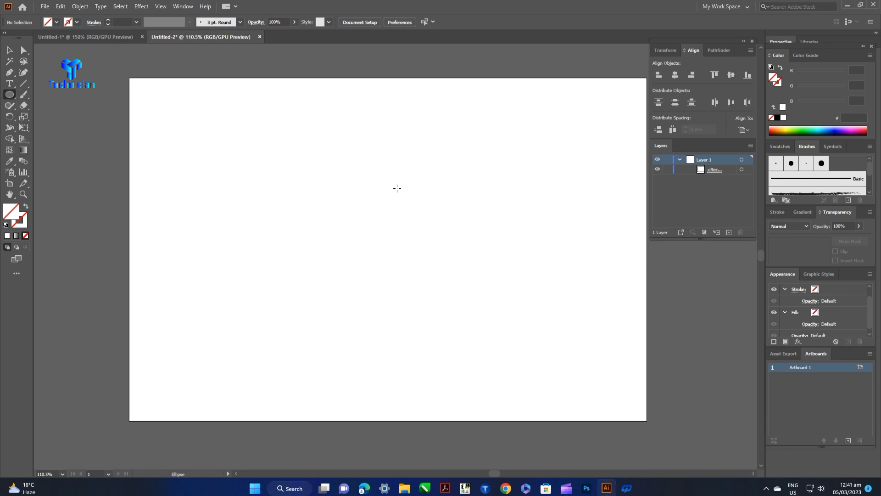
pyautogui.click(10, 49)
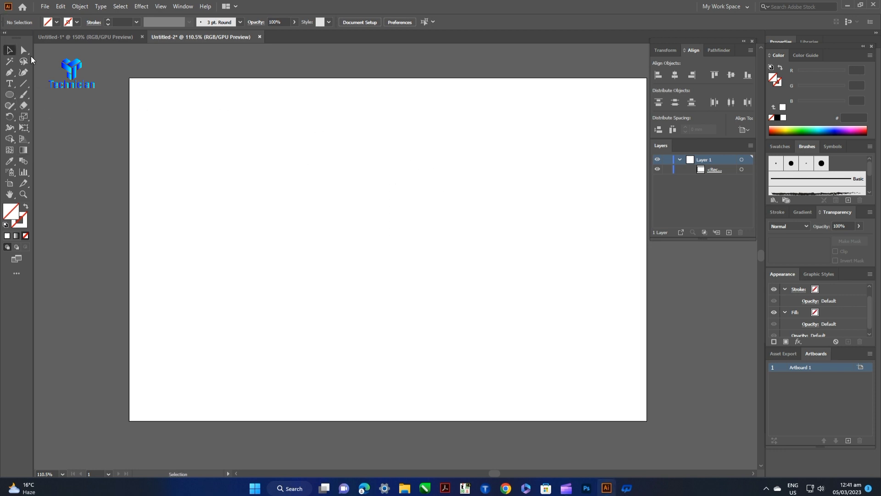
# Fill the background rectangle with dark navy #02002e.
pyautogui.click(171, 106)
pyautogui.click(840, 130)
pyautogui.click(837, 128)
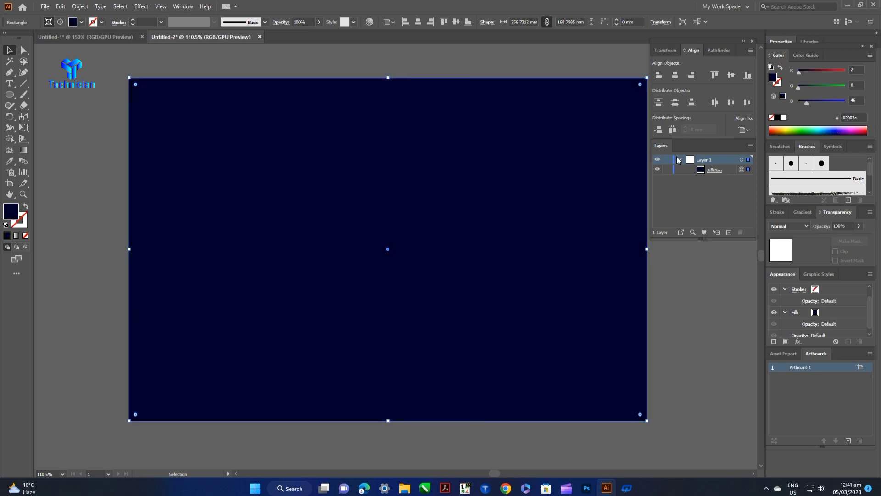
pyautogui.click(76, 94)
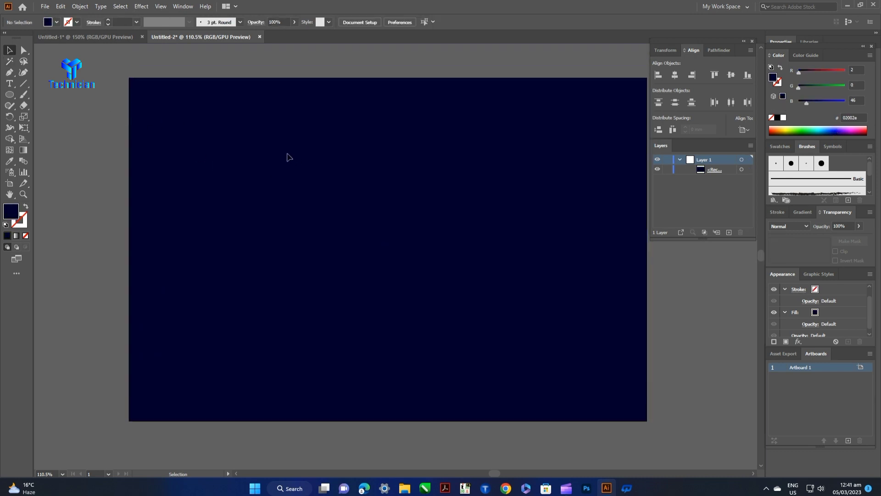
pyautogui.moveTo(287, 153); pyautogui.dragTo(255, 161)
pyautogui.doubleClick(10, 214)
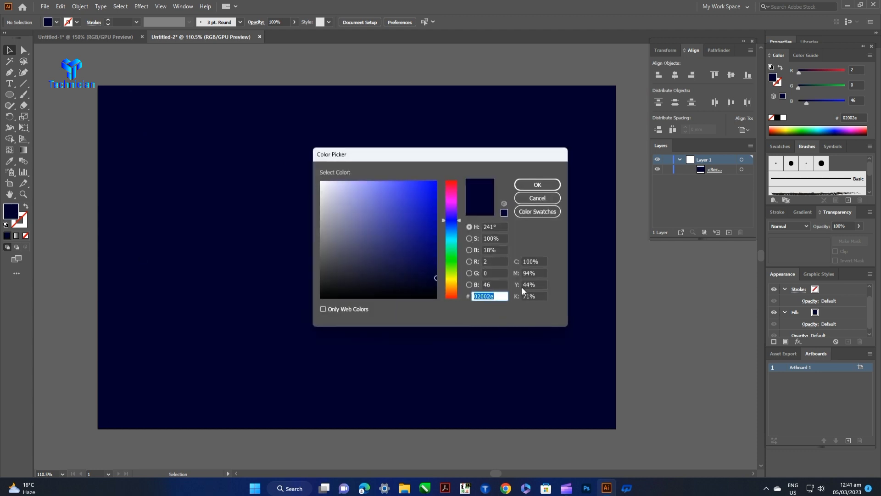
pyautogui.click(535, 183)
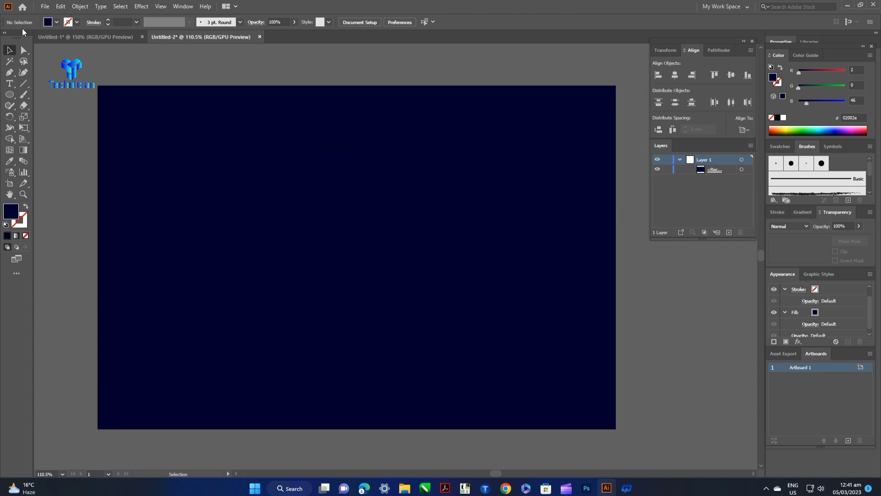
# Draw a large white circle and centre it horizontally on the artboard.
pyautogui.click(9, 94)
pyautogui.moveTo(345, 201); pyautogui.dragTo(459, 302)
pyautogui.click(9, 50)
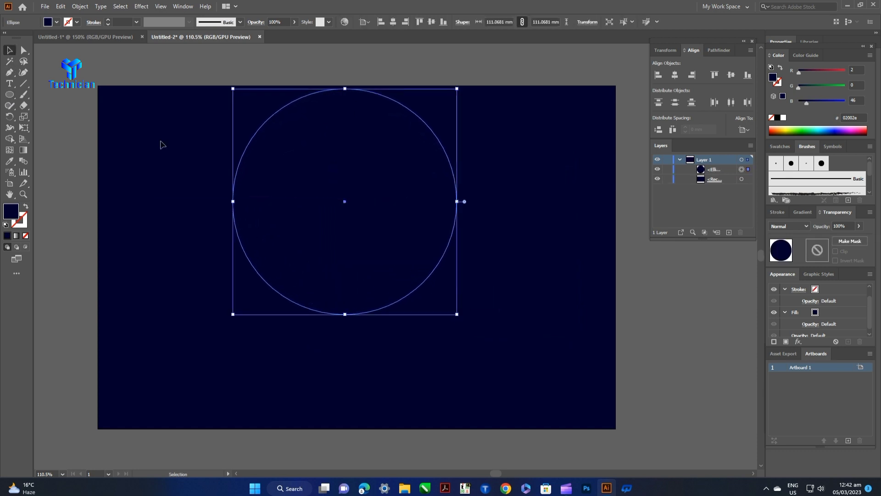
pyautogui.click(5, 225)
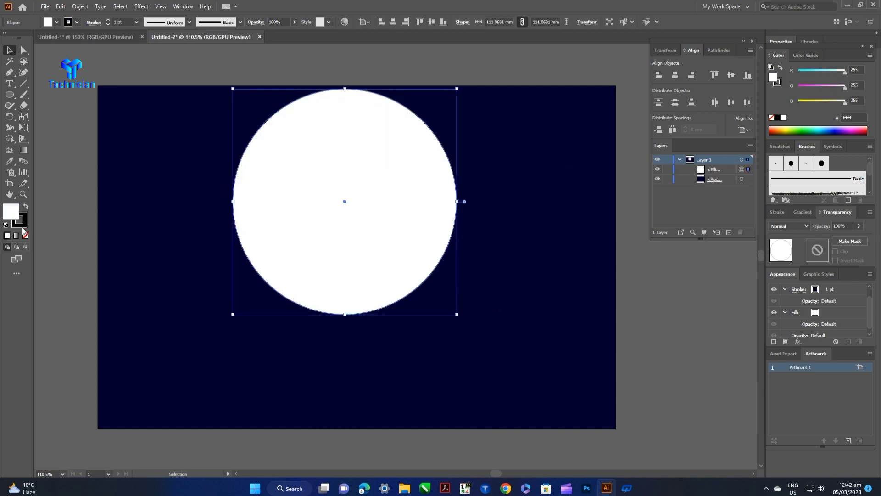
pyautogui.moveTo(331, 252)
pyautogui.mouseDown()
pyautogui.moveTo(349, 271)
pyautogui.moveTo(364, 271)
pyautogui.mouseUp()
pyautogui.click(674, 75)
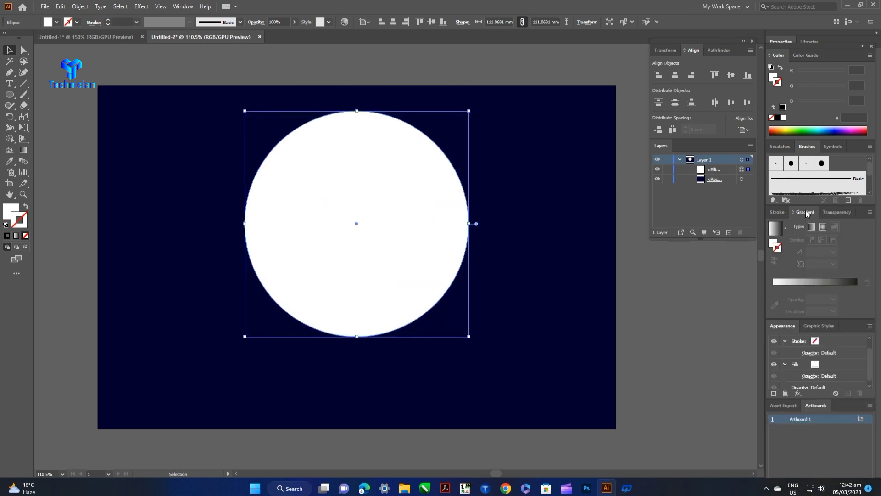
# Apply a linear gradient to the circle running from top to bottom.
pyautogui.moveTo(802, 211); pyautogui.dragTo(571, 158)
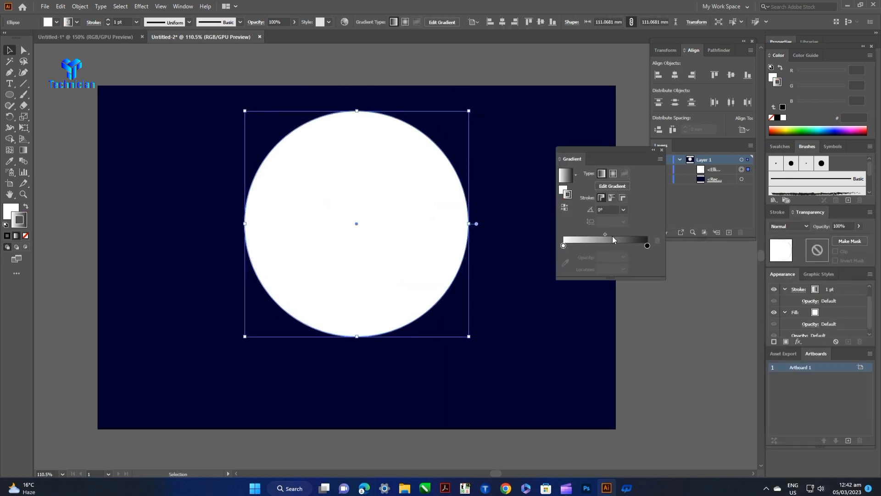
pyautogui.click(562, 191)
pyautogui.click(582, 229)
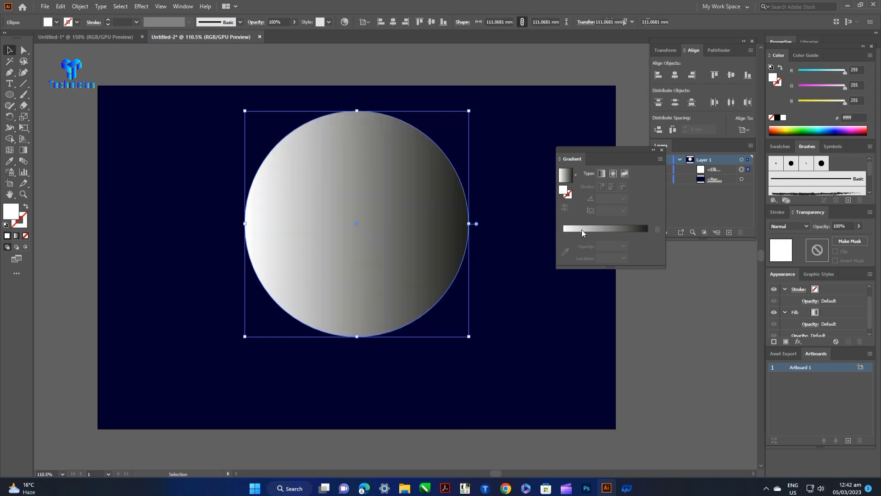
pyautogui.click(23, 150)
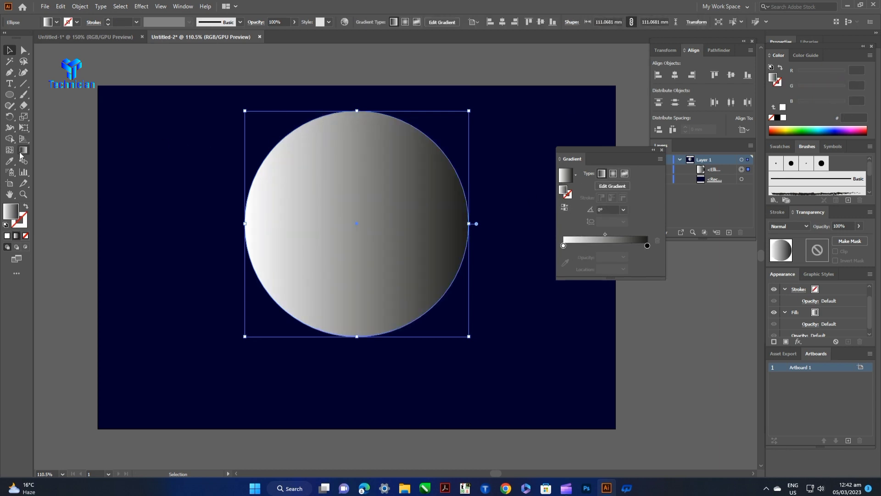
pyautogui.moveTo(356, 112); pyautogui.dragTo(357, 338)
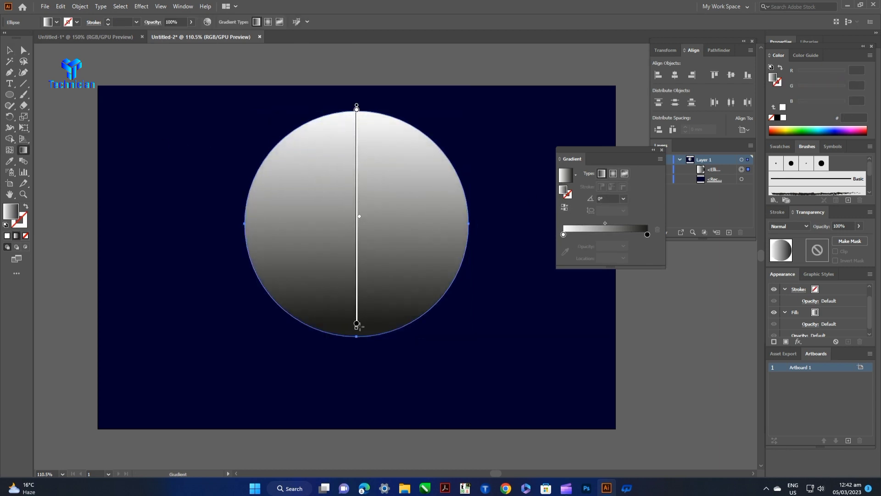
# Set the gradient's dark bottom stop to 0% opacity and dock the Gradient panel.
pyautogui.doubleClick(647, 234)
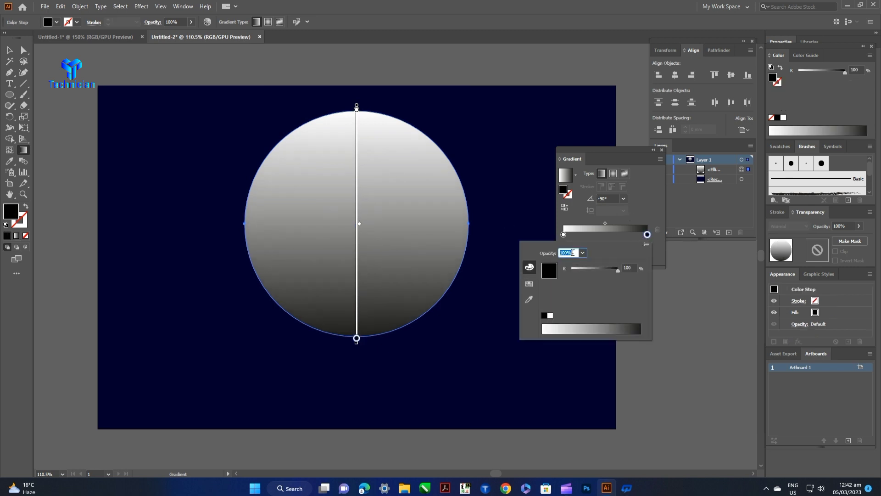
pyautogui.write('0')
pyautogui.press('Return')
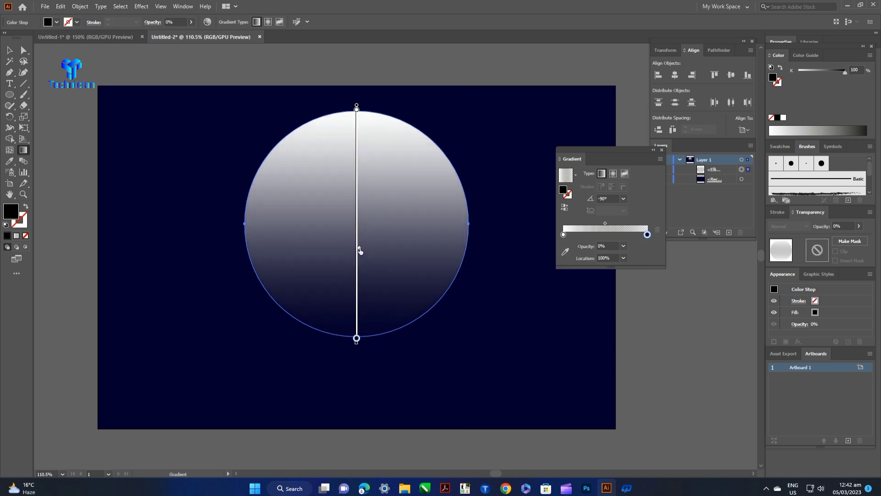
pyautogui.moveTo(591, 149); pyautogui.dragTo(841, 214)
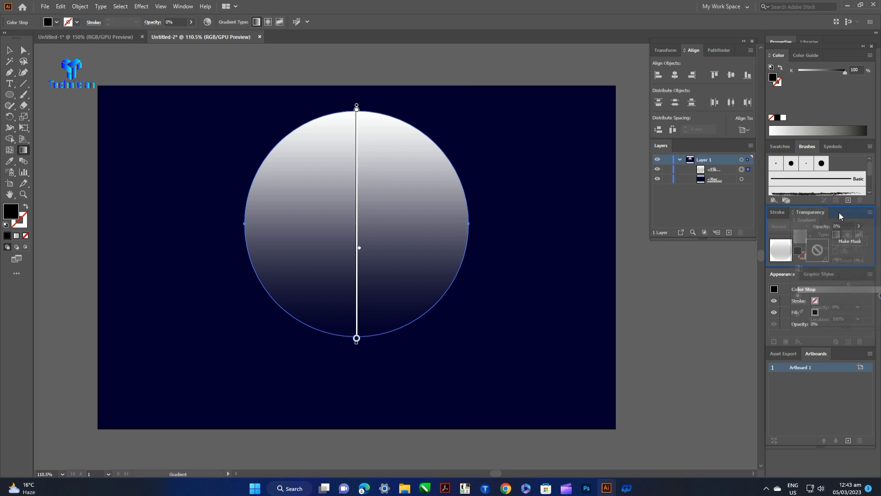
pyautogui.moveTo(850, 214); pyautogui.dragTo(839, 212)
pyautogui.click(9, 50)
pyautogui.click(286, 67)
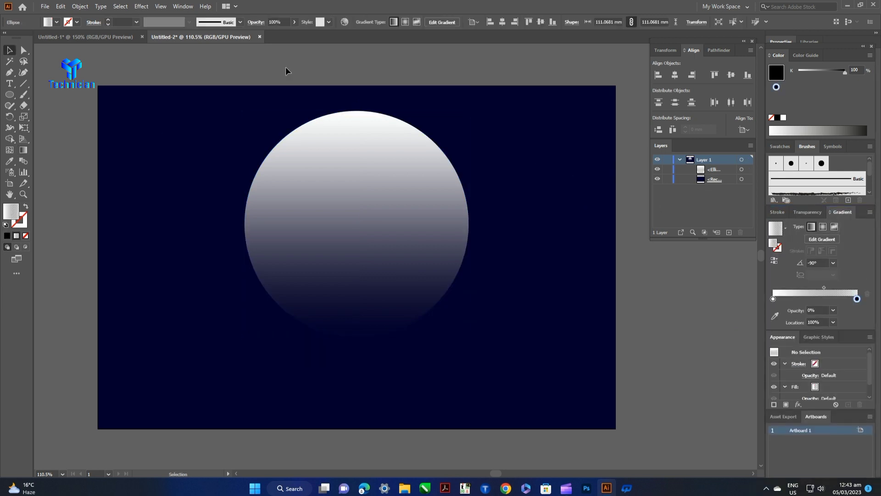
pyautogui.click(370, 156)
# Add a white Screen-mode Outer Glow at 95% opacity to the moon circle.
pyautogui.click(142, 6)
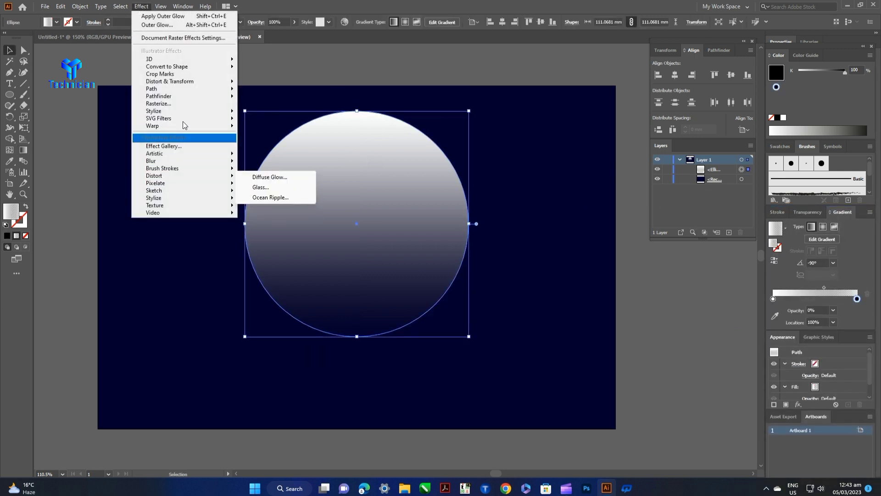
pyautogui.moveTo(154, 111)
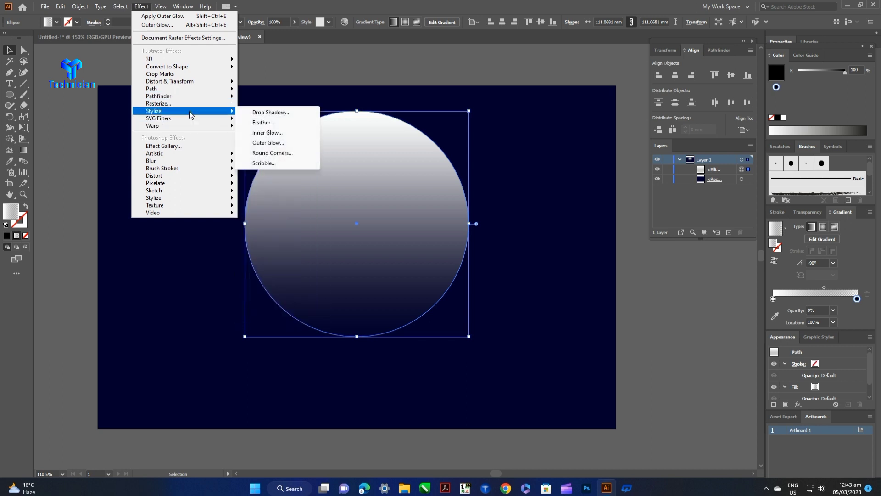
pyautogui.click(276, 142)
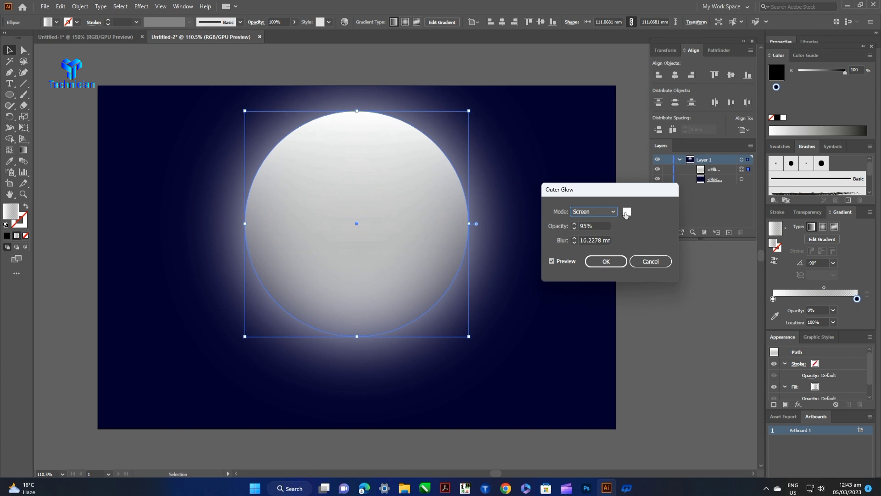
pyautogui.click(627, 212)
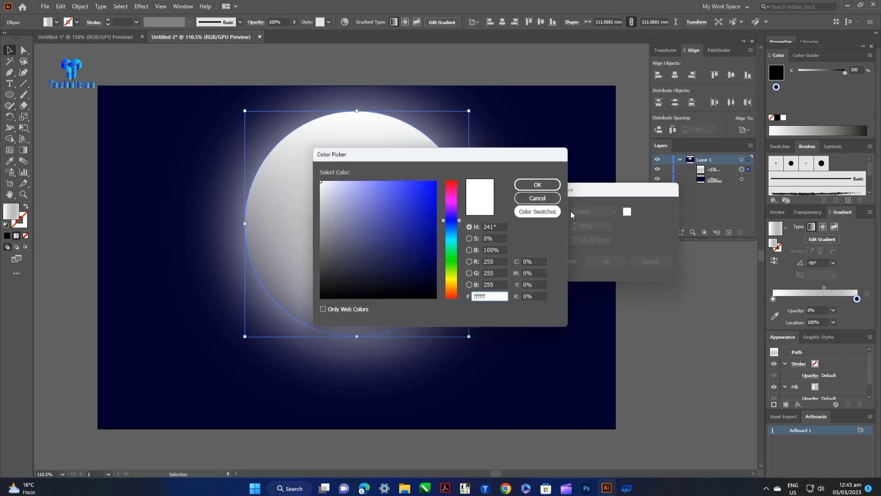
pyautogui.click(537, 185)
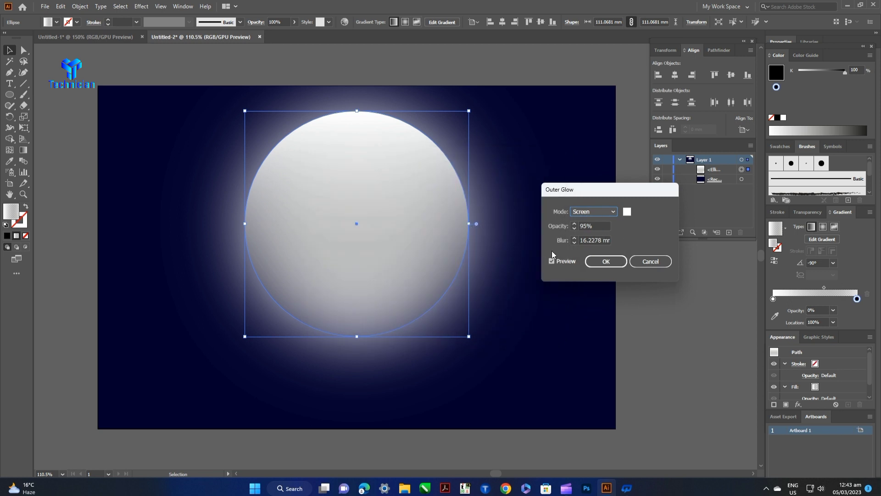
pyautogui.click(606, 261)
pyautogui.click(632, 265)
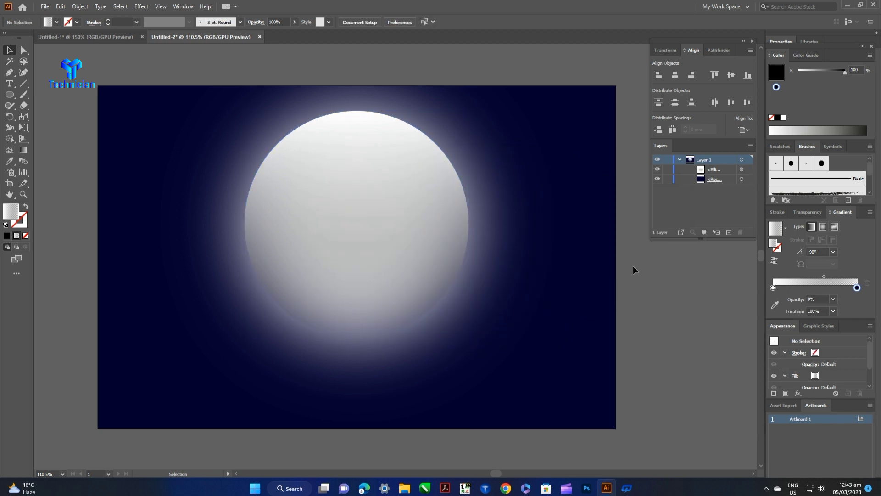
# Apply a 148 px Feather effect to the moon circle.
pyautogui.click(356, 233)
pyautogui.click(142, 6)
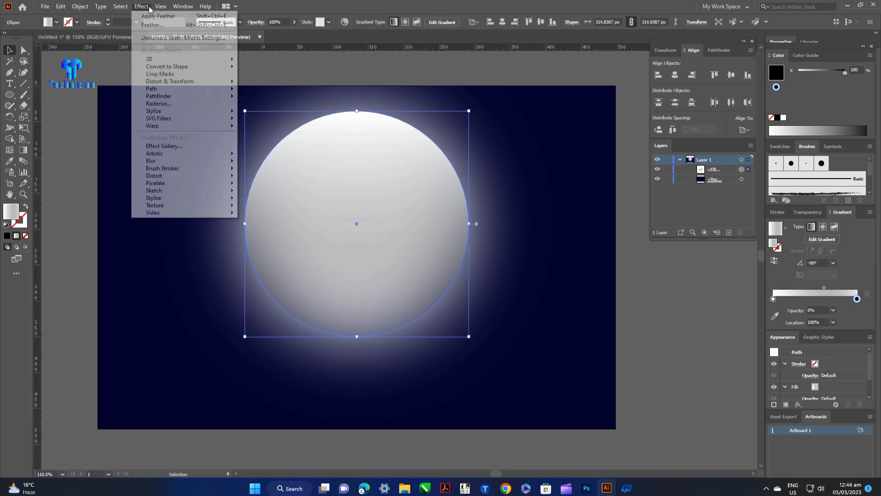
pyautogui.click(288, 123)
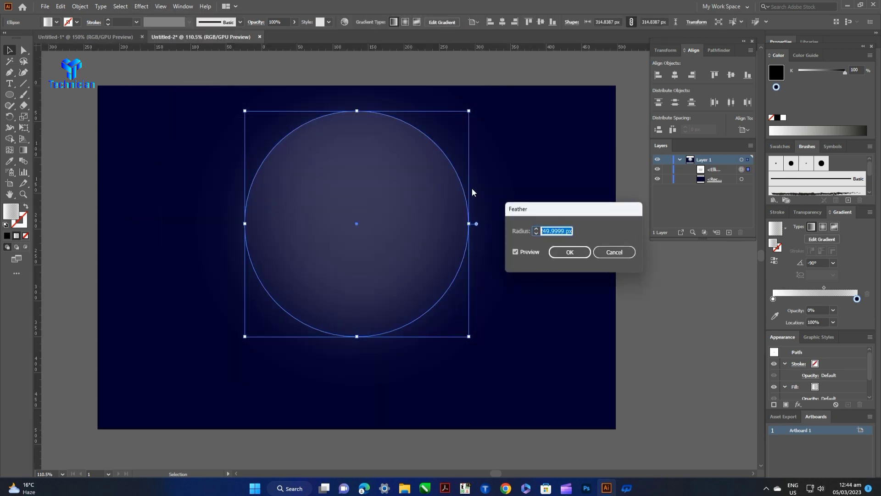
pyautogui.write('250')
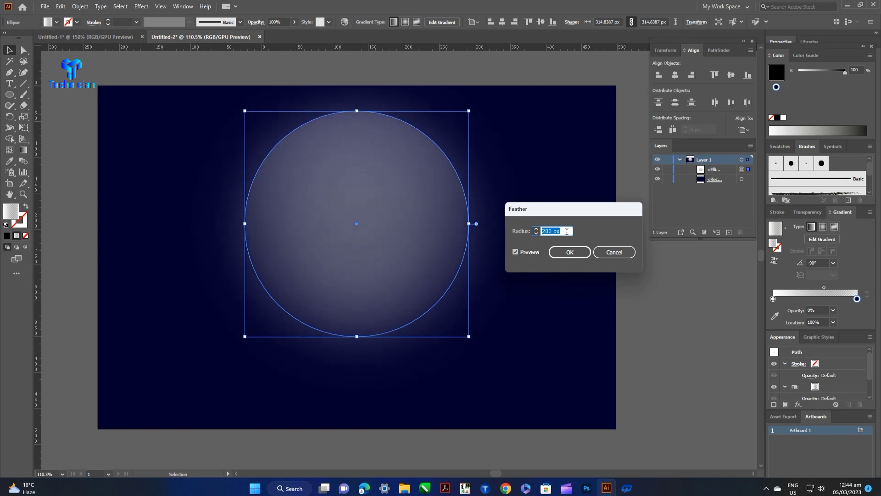
pyautogui.scroll(-5, 567, 231)
pyautogui.scroll(-3, 566, 232)
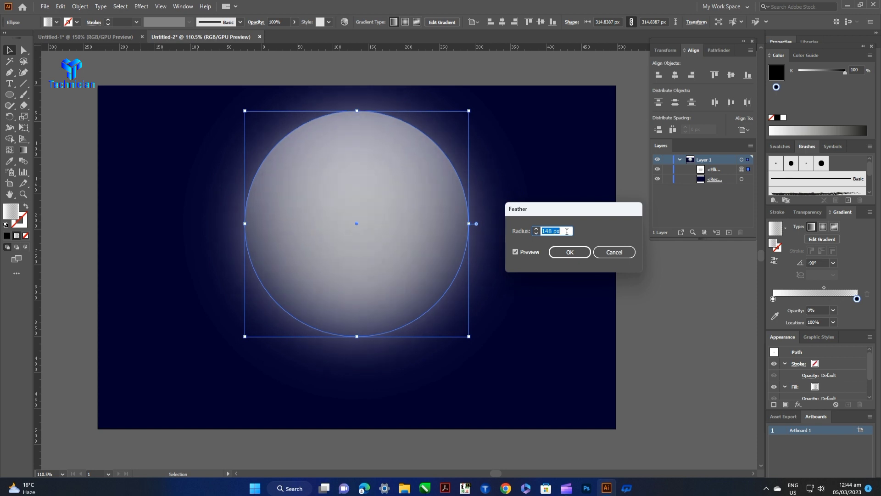
pyautogui.click(570, 252)
pyautogui.click(647, 319)
pyautogui.scroll(1, 543, 305)
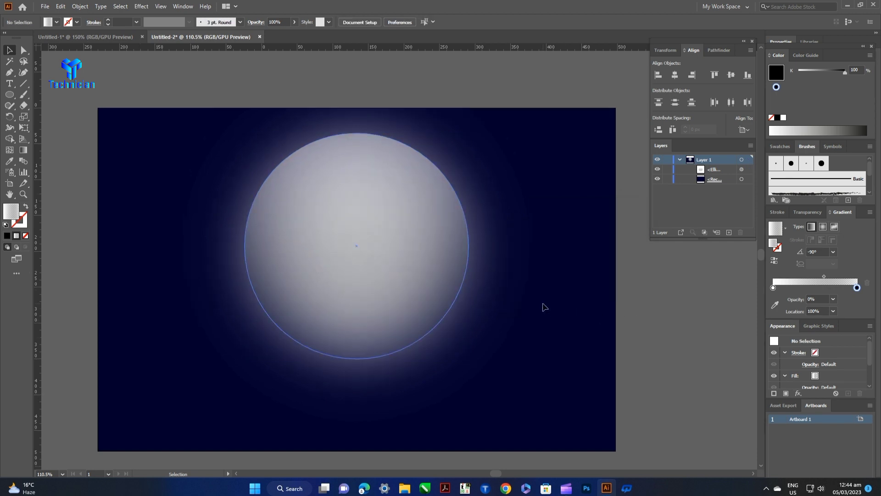
pyautogui.scroll(-2, 433, 266)
# Increase the moon's Outer Glow blur to 81 px, keeping Screen mode at 95% opacity.
pyautogui.click(433, 266)
pyautogui.moveTo(783, 336); pyautogui.dragTo(613, 240)
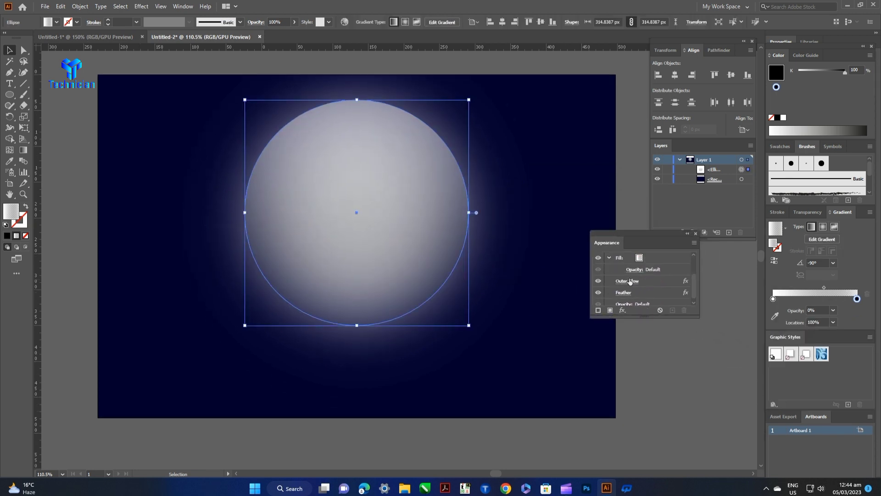
pyautogui.click(627, 277)
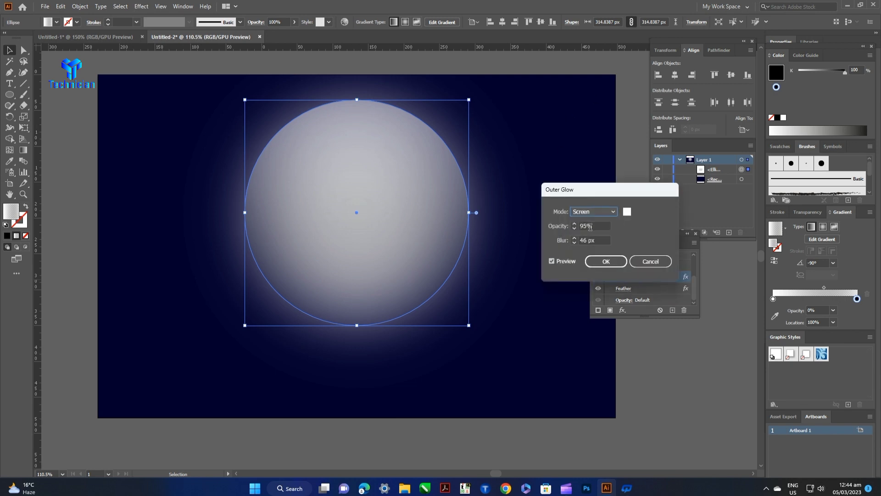
pyautogui.scroll(7, 595, 238)
pyautogui.scroll(7, 595, 239)
pyautogui.scroll(4, 595, 240)
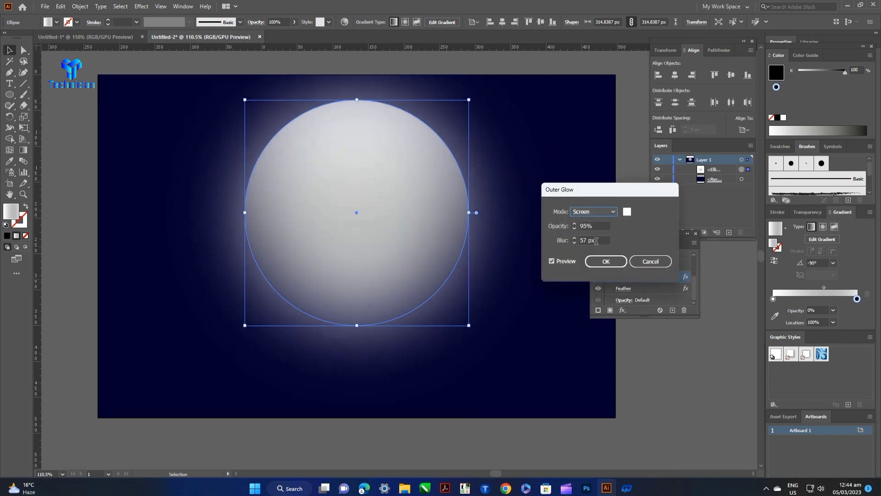
pyautogui.scroll(3, 596, 240)
pyautogui.scroll(4, 596, 240)
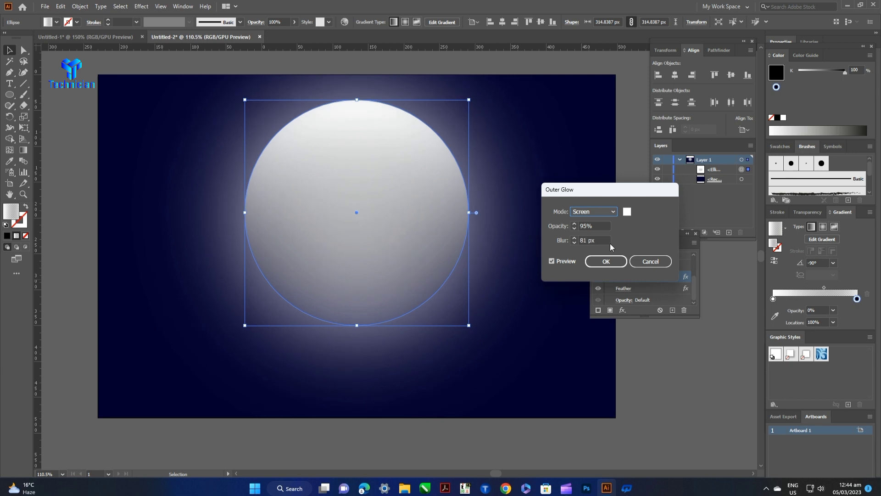
pyautogui.click(606, 261)
pyautogui.moveTo(643, 236)
pyautogui.mouseDown()
pyautogui.moveTo(704, 256)
pyautogui.moveTo(808, 334)
pyautogui.mouseUp()
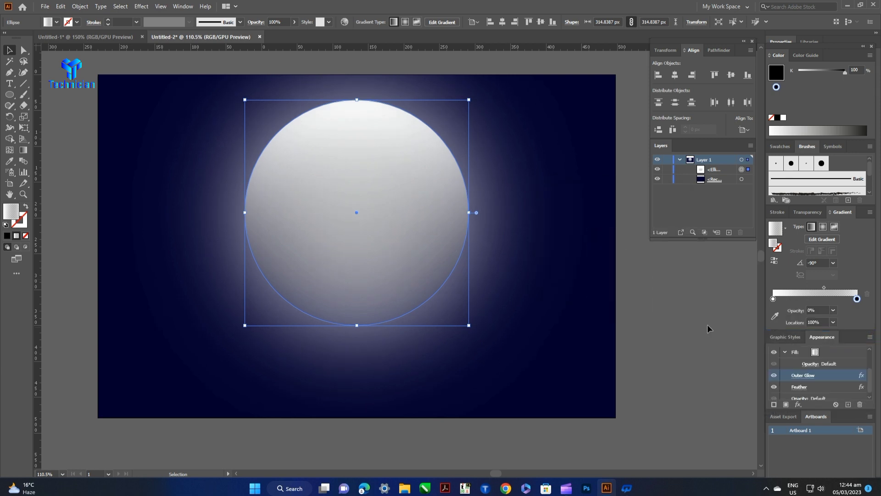
pyautogui.click(707, 324)
pyautogui.click(415, 226)
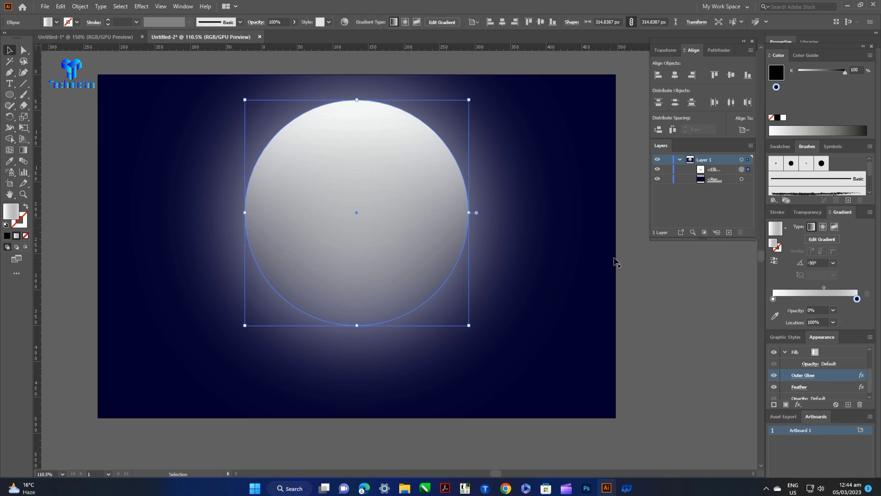
pyautogui.click(654, 262)
# Zoom in and draw a tiny white circle about 4.28 px across above the moon.
pyautogui.moveTo(9, 94); pyautogui.dragTo(46, 117)
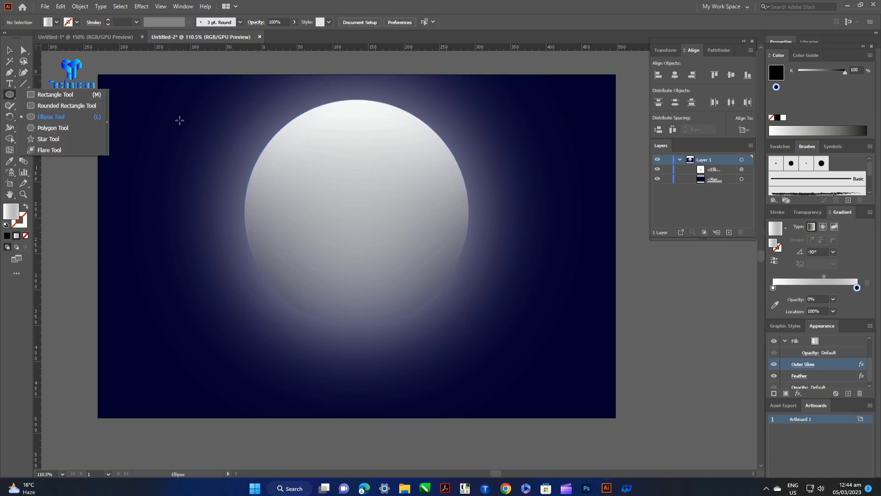
pyautogui.scroll(5, 173, 118)
pyautogui.moveTo(389, 181); pyautogui.dragTo(396, 182)
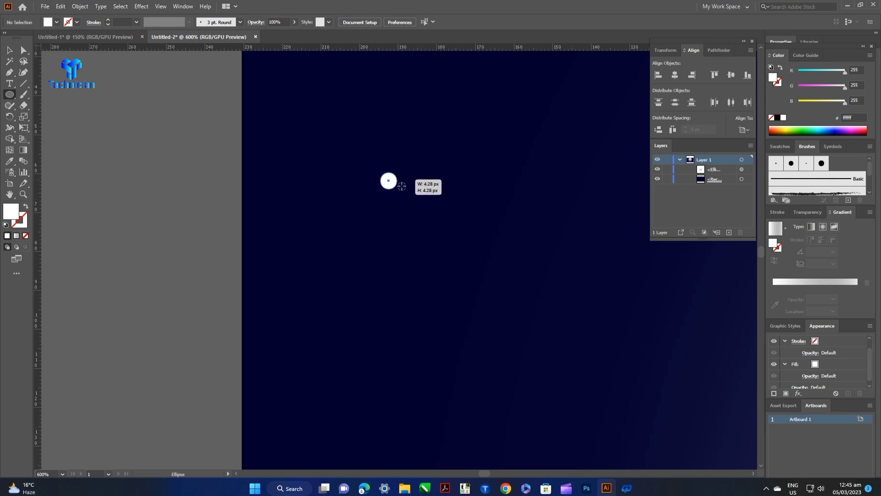
pyautogui.click(9, 49)
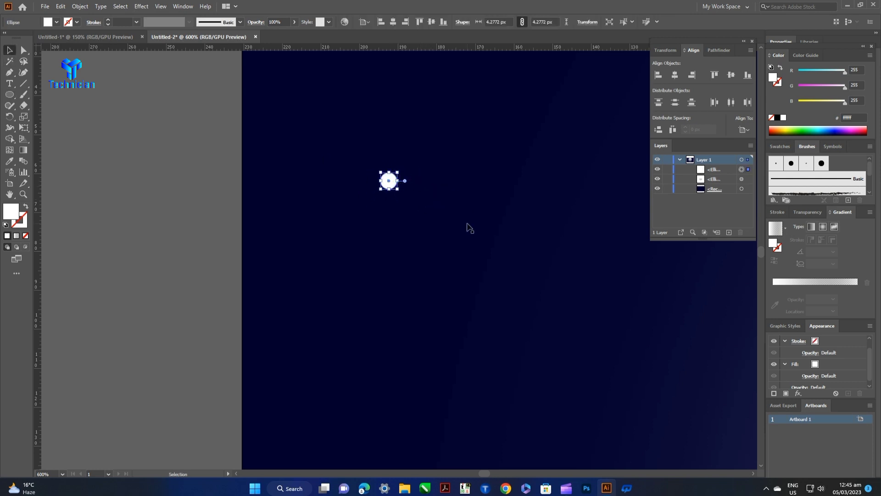
pyautogui.moveTo(805, 145); pyautogui.dragTo(532, 104)
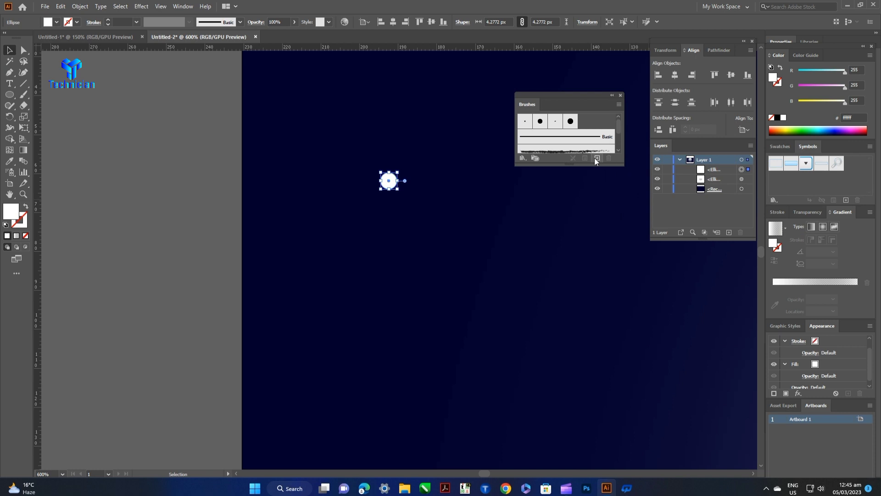
# Create Scatter Brush 1 from the tiny circle using default scatter options.
pyautogui.click(596, 158)
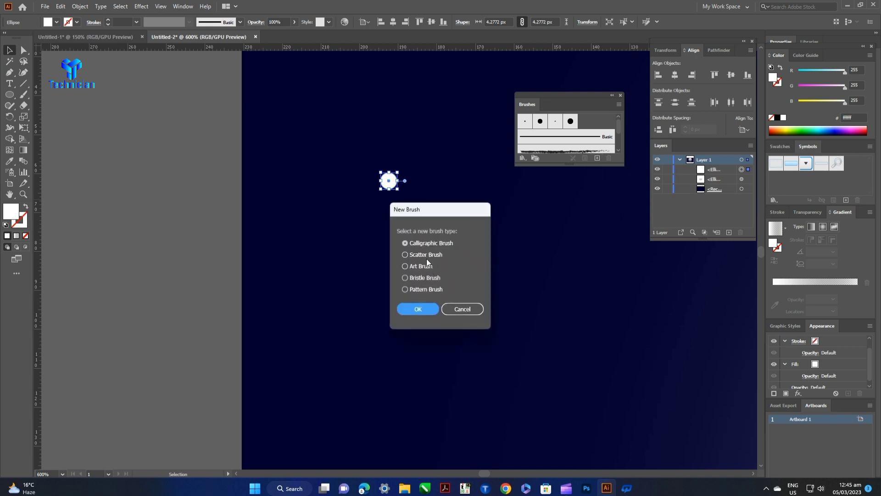
pyautogui.click(405, 255)
pyautogui.press('Return')
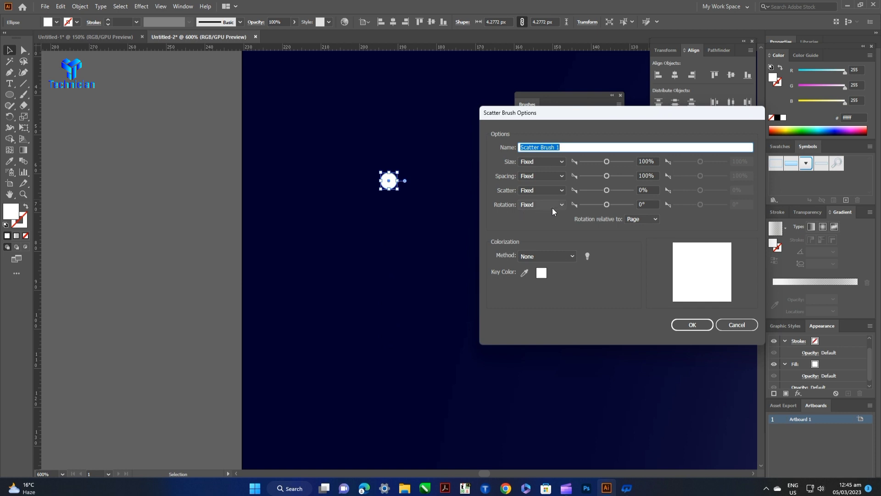
pyautogui.click(691, 323)
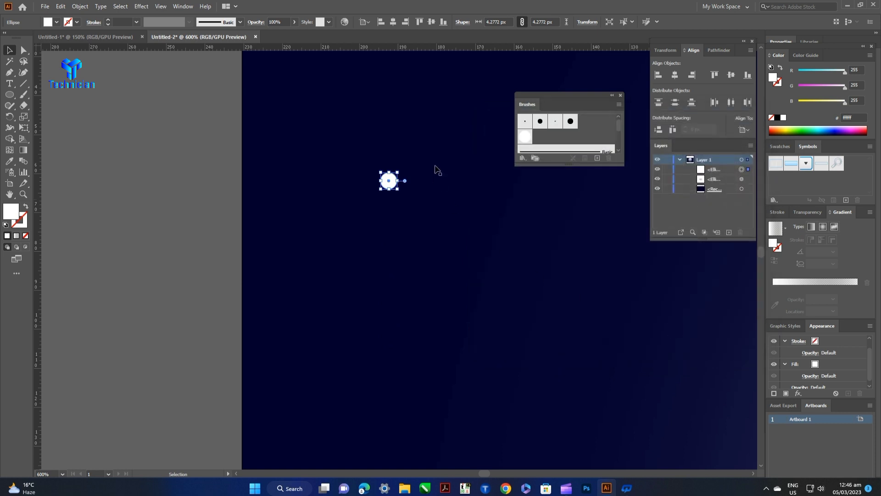
# Delete the tiny circle and zoom back out to view the whole artboard.
pyautogui.press('Delete')
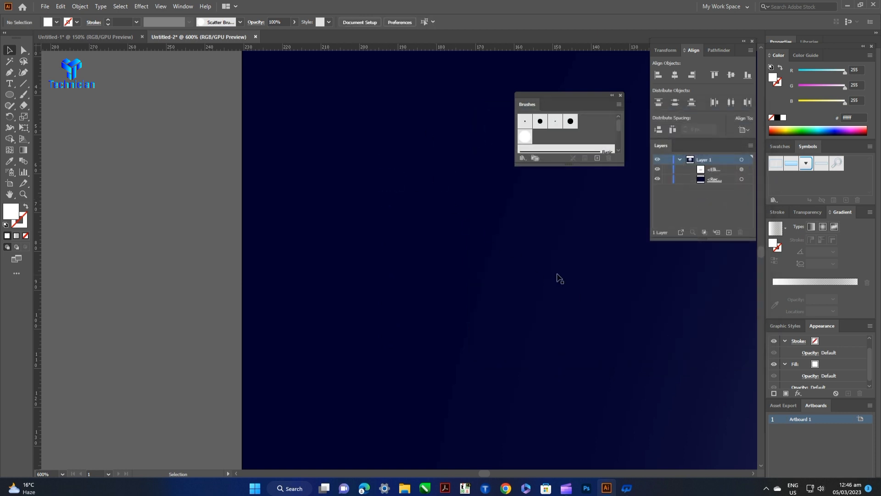
pyautogui.moveTo(584, 102)
pyautogui.mouseDown()
pyautogui.moveTo(736, 179)
pyautogui.moveTo(860, 153)
pyautogui.moveTo(212, 132)
pyautogui.mouseUp()
pyautogui.hotkey('ctrl', '-')
pyautogui.hotkey('ctrl', '-')
pyautogui.hotkey('ctrl', '-')
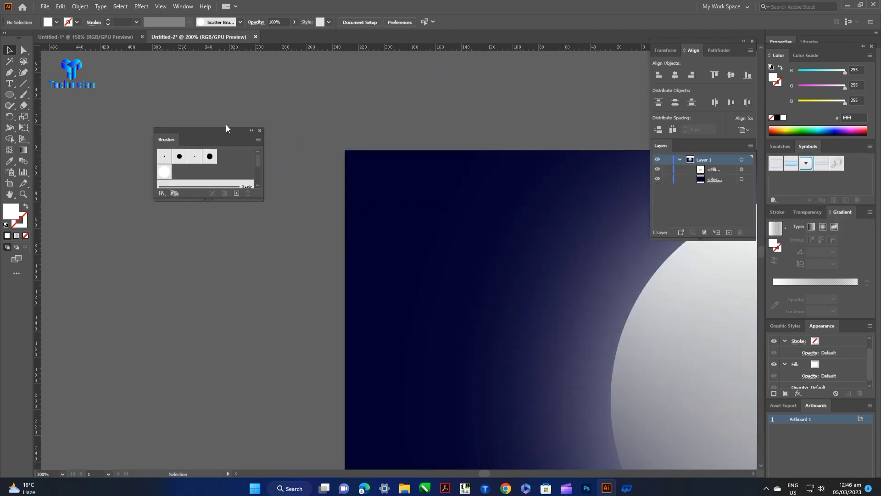
pyautogui.moveTo(373, 198); pyautogui.dragTo(169, 100)
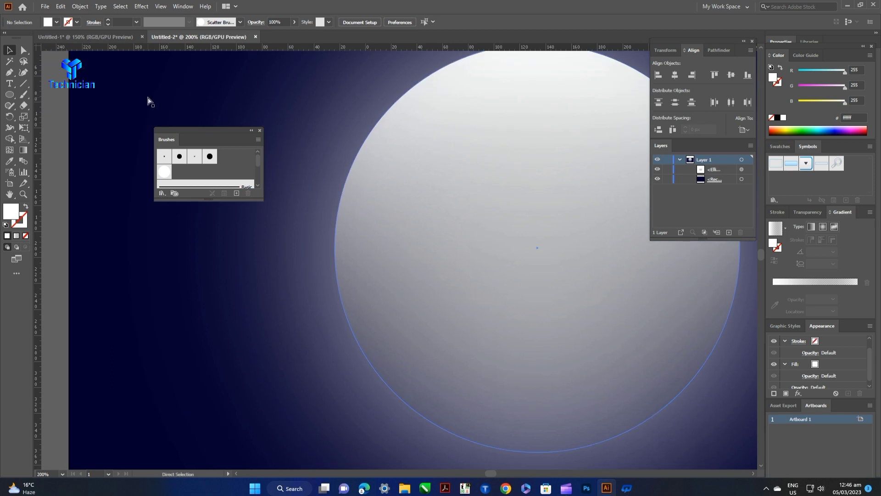
pyautogui.hotkey('ctrl', '-')
pyautogui.hotkey('ctrl', '-')
pyautogui.moveTo(441, 217); pyautogui.dragTo(430, 190)
pyautogui.hotkey('ctrl', '+')
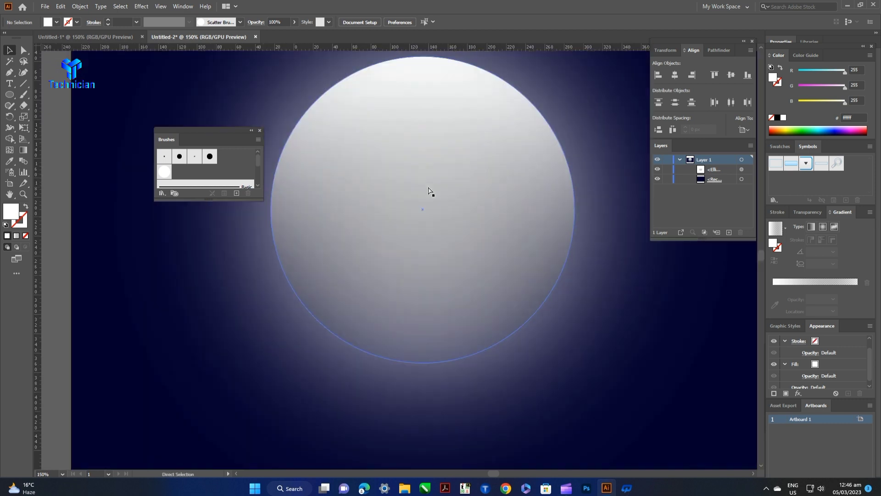
pyautogui.hotkey('ctrl', '+')
pyautogui.hotkey('ctrl', '-')
pyautogui.hotkey('ctrl', '-')
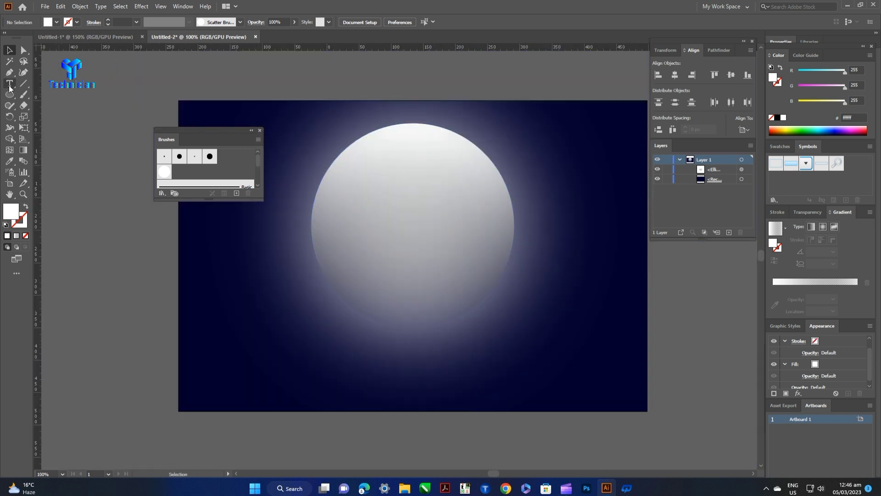
# Paint several looping strokes across the sky and moon with Scatter Brush 1.
pyautogui.click(22, 97)
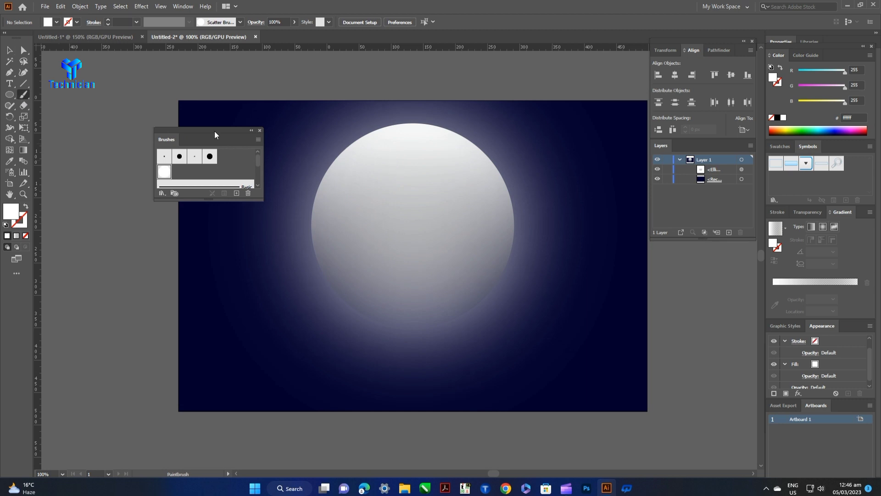
pyautogui.moveTo(215, 133); pyautogui.dragTo(121, 108)
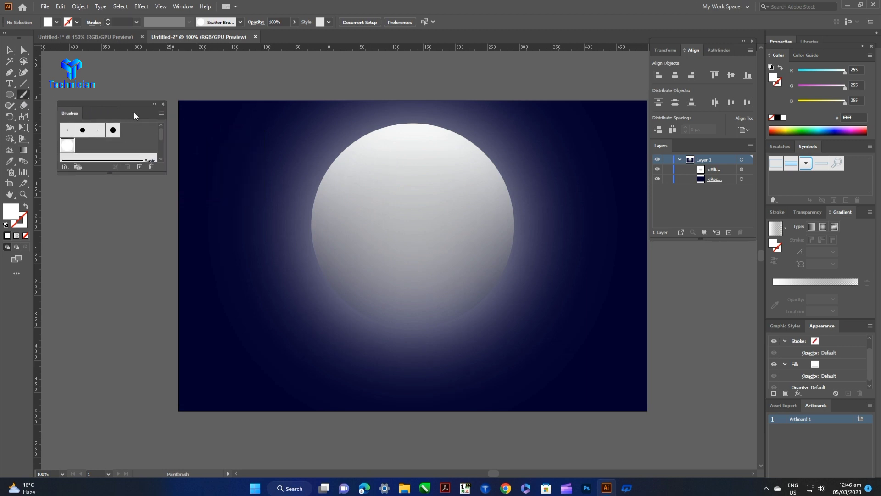
pyautogui.click(74, 146)
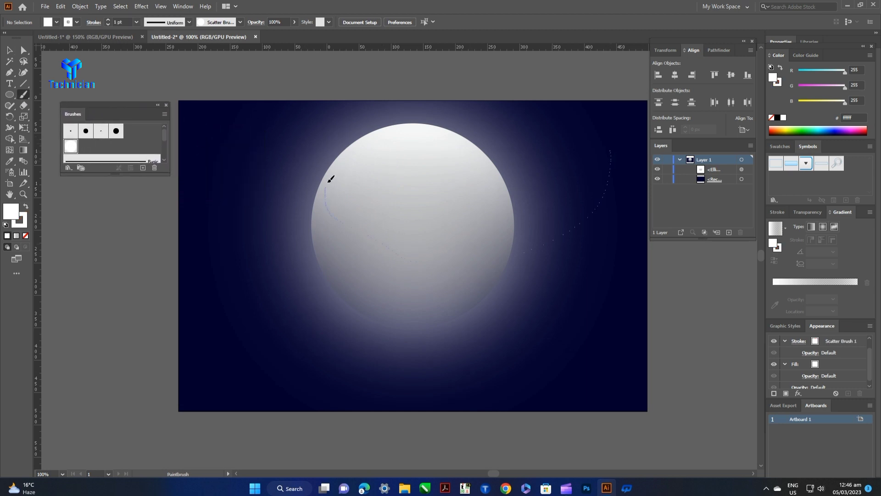
pyautogui.moveTo(328, 181)
pyautogui.mouseDown()
pyautogui.moveTo(235, 239)
pyautogui.moveTo(431, 283)
pyautogui.moveTo(608, 189)
pyautogui.mouseUp()
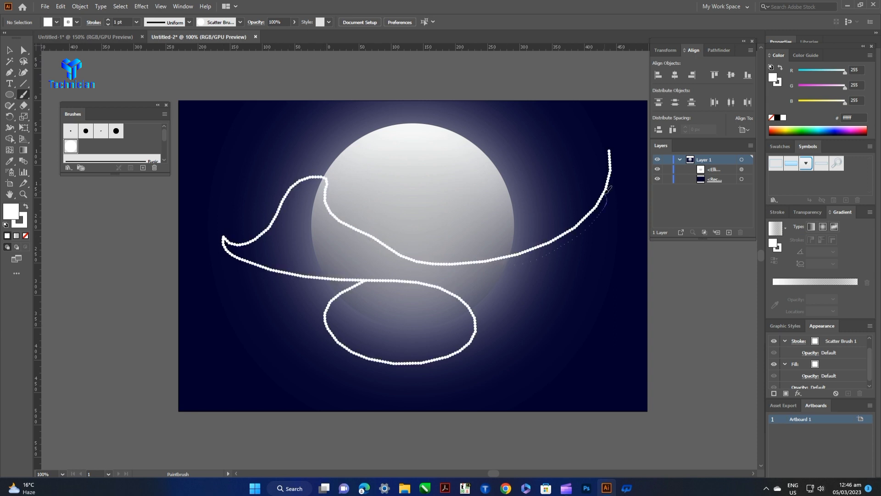
pyautogui.hotkey('ctrl', 'z')
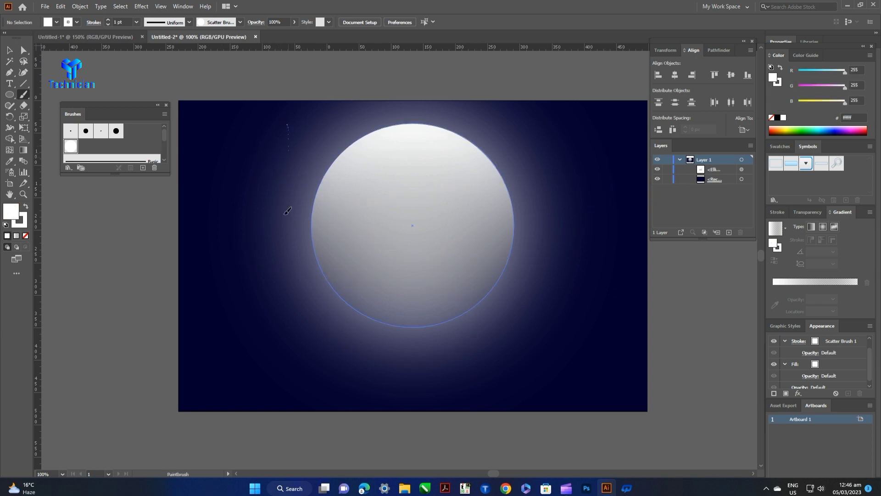
pyautogui.moveTo(390, 247); pyautogui.dragTo(548, 195)
pyautogui.moveTo(263, 119); pyautogui.dragTo(250, 197)
pyautogui.moveTo(284, 271); pyautogui.dragTo(438, 280)
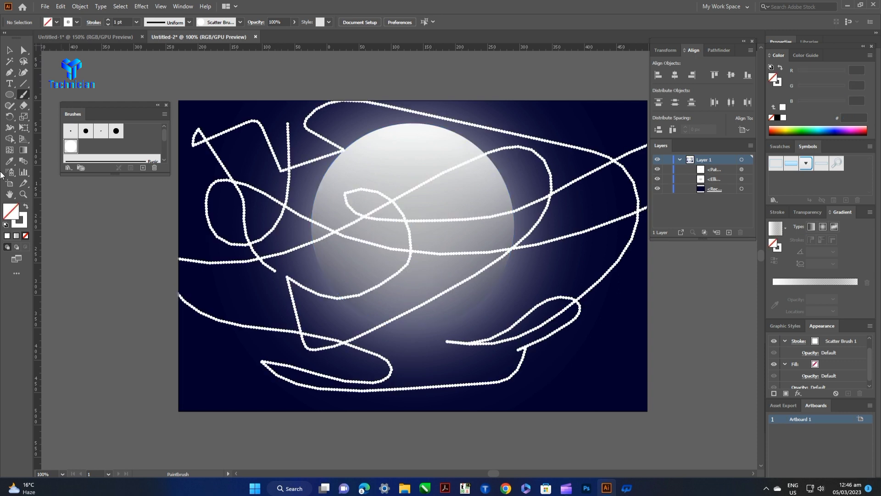
# Make Scatter Brush 1's size random and adjust its minimum and maximum size limits.
pyautogui.doubleClick(72, 150)
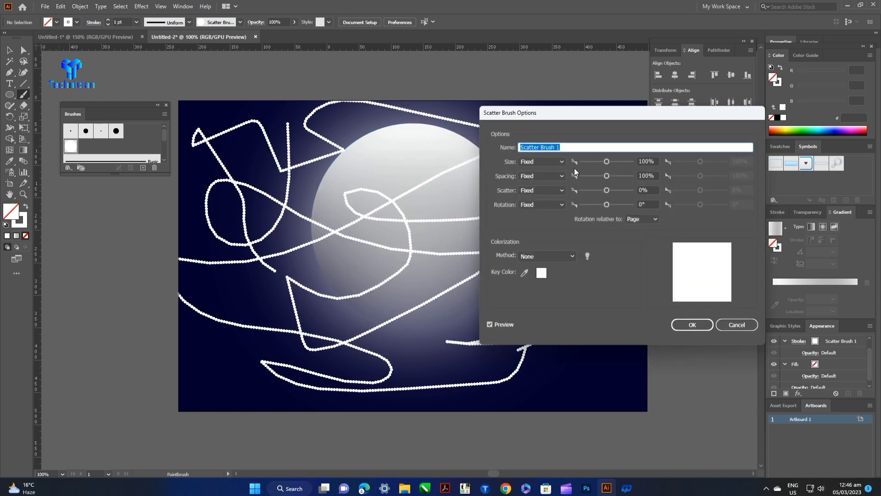
pyautogui.click(541, 161)
pyautogui.click(535, 183)
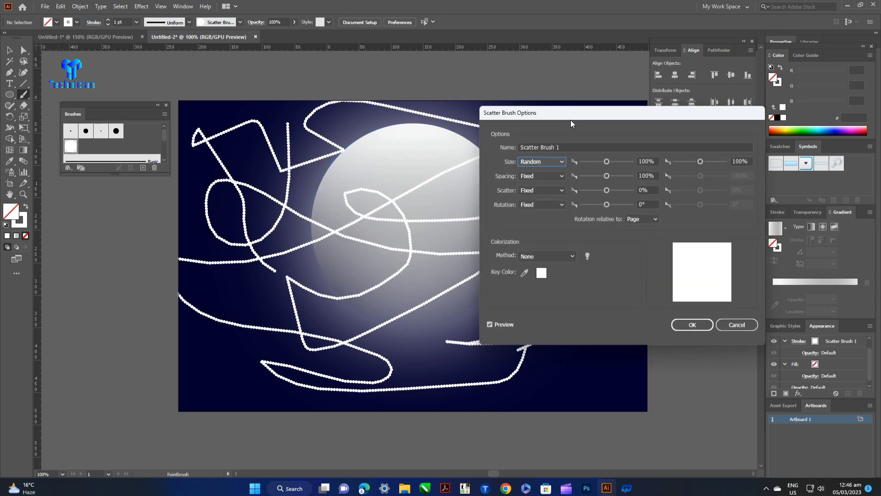
pyautogui.moveTo(571, 118); pyautogui.dragTo(620, 87)
pyautogui.moveTo(749, 131); pyautogui.dragTo(738, 131)
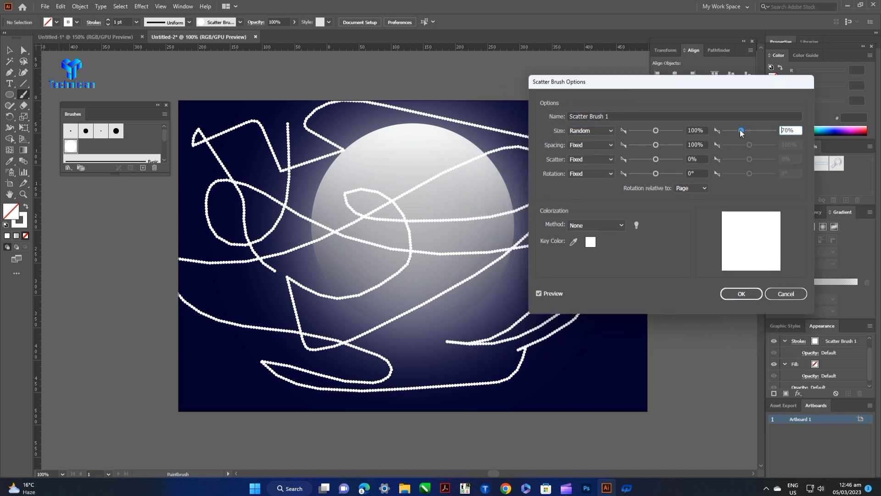
pyautogui.moveTo(655, 132); pyautogui.dragTo(629, 131)
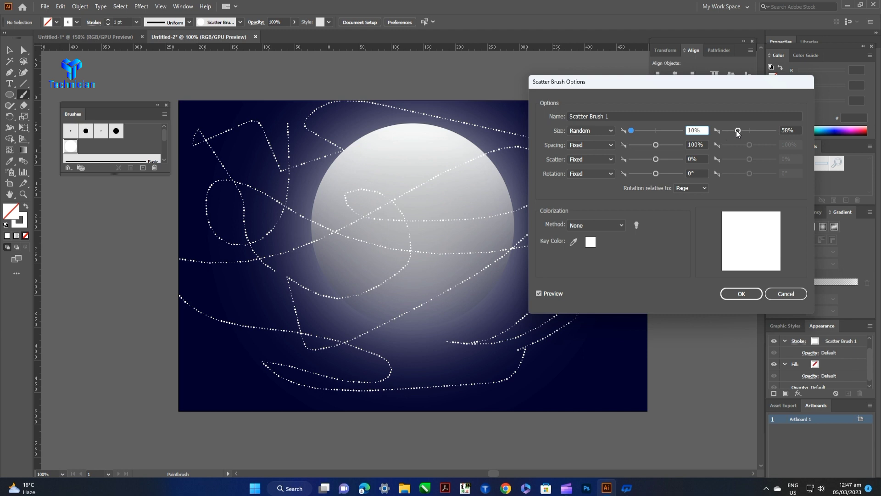
pyautogui.moveTo(738, 131); pyautogui.dragTo(732, 136)
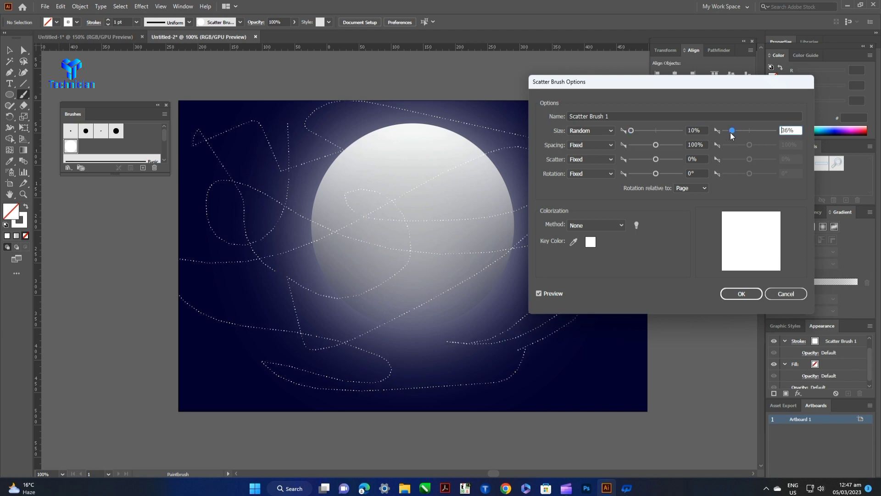
# Randomise the brush spacing up to 1000% and randomise its scatter widely.
pyautogui.click(591, 145)
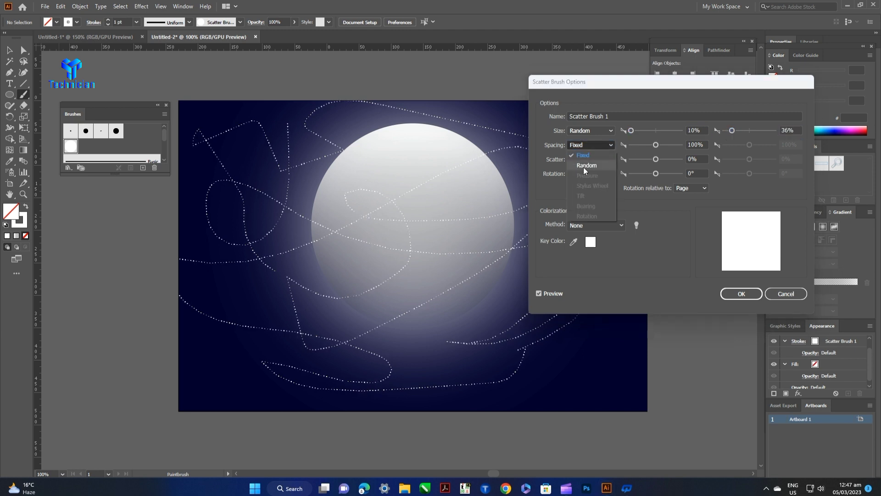
pyautogui.click(580, 155)
pyautogui.moveTo(655, 146); pyautogui.dragTo(675, 149)
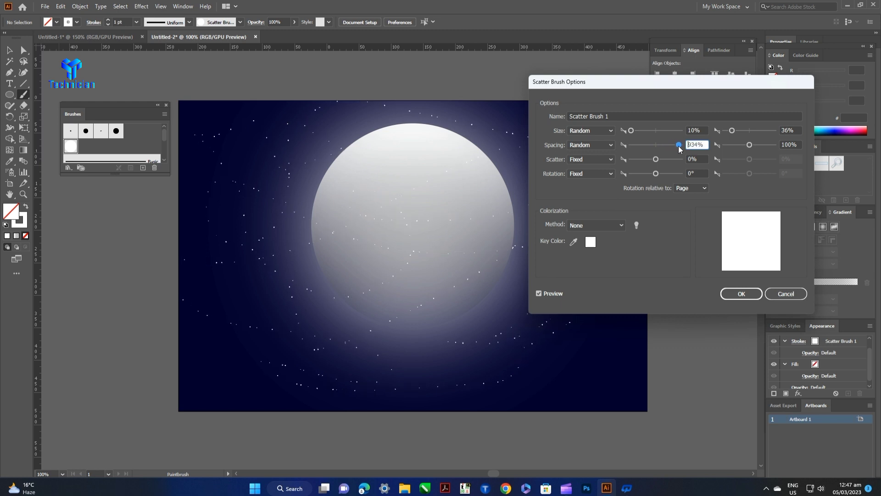
pyautogui.moveTo(680, 150); pyautogui.dragTo(667, 163)
pyautogui.click(591, 159)
pyautogui.click(587, 178)
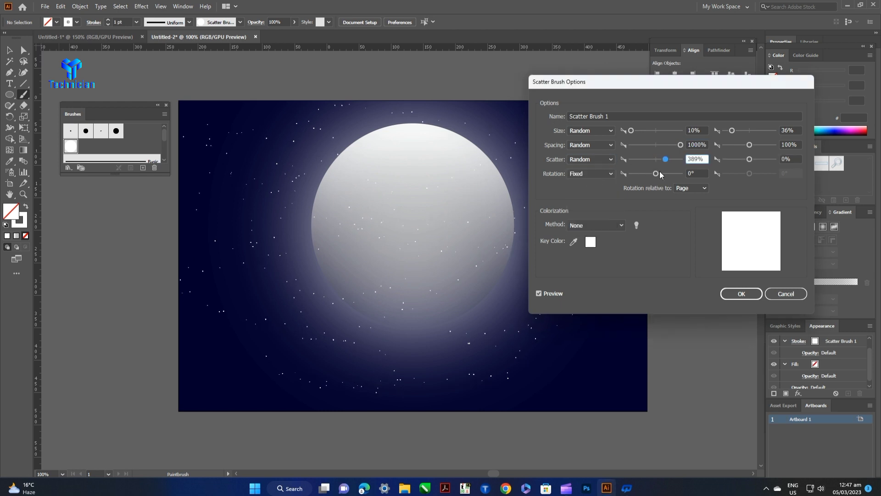
pyautogui.moveTo(750, 159); pyautogui.dragTo(724, 162)
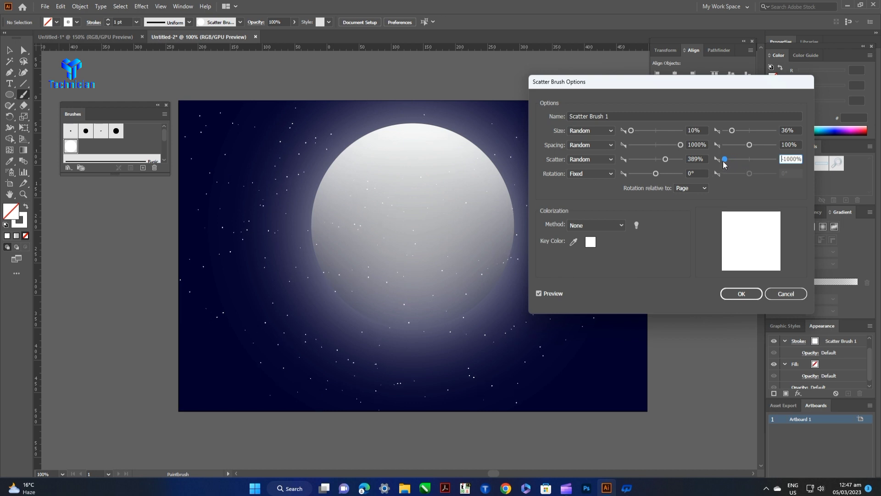
# Keep rotation fixed, fine-tune the size range to 17%–41%, and confirm the brush options.
pyautogui.click(591, 173)
pyautogui.click(591, 194)
pyautogui.click(655, 173)
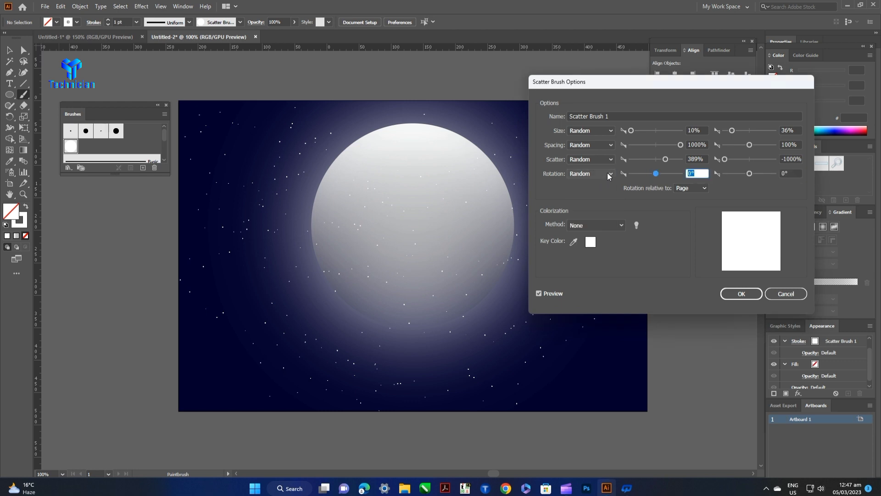
pyautogui.click(591, 173)
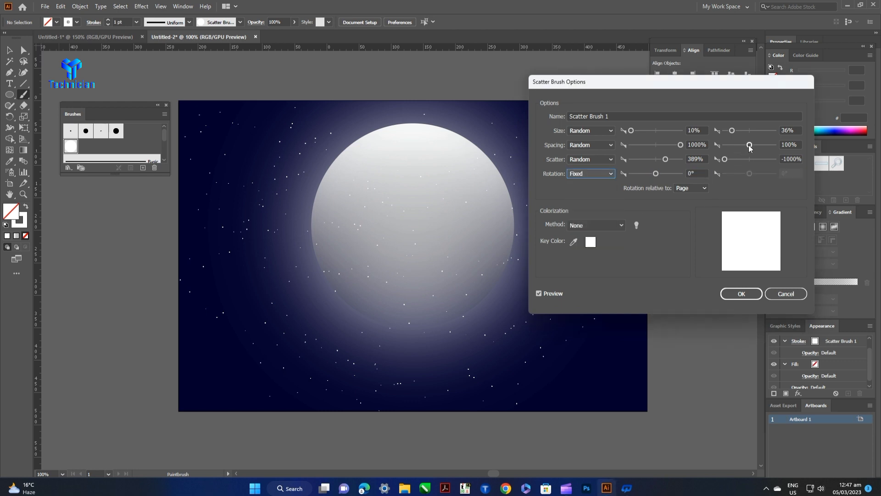
pyautogui.moveTo(749, 145)
pyautogui.mouseDown()
pyautogui.moveTo(757, 146)
pyautogui.moveTo(731, 149)
pyautogui.moveTo(735, 132)
pyautogui.mouseUp()
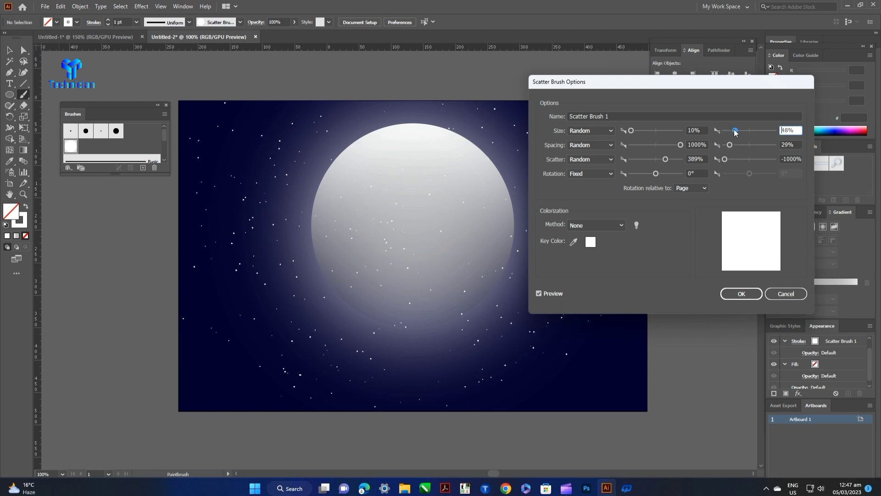
pyautogui.moveTo(733, 134); pyautogui.dragTo(727, 134)
pyautogui.moveTo(632, 133); pyautogui.dragTo(635, 134)
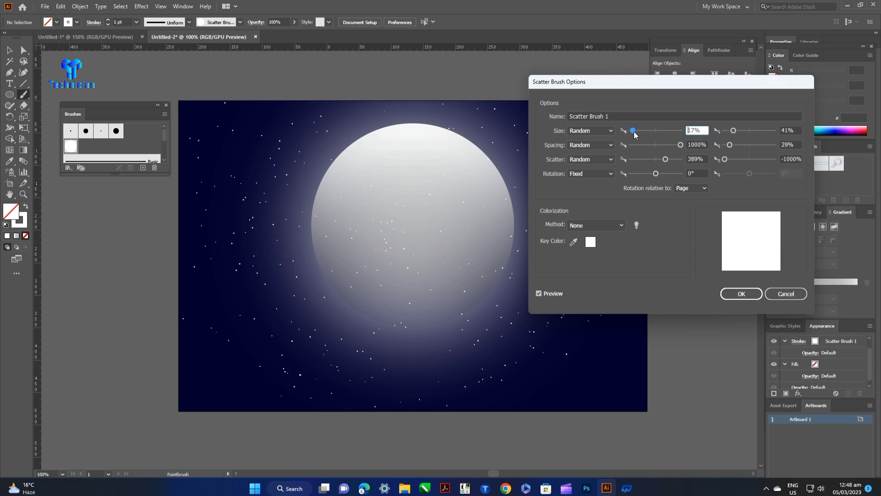
pyautogui.click(740, 293)
# Dock the Brushes panel and stretch the star paths down to the artboard's bottom edge.
pyautogui.press('v')
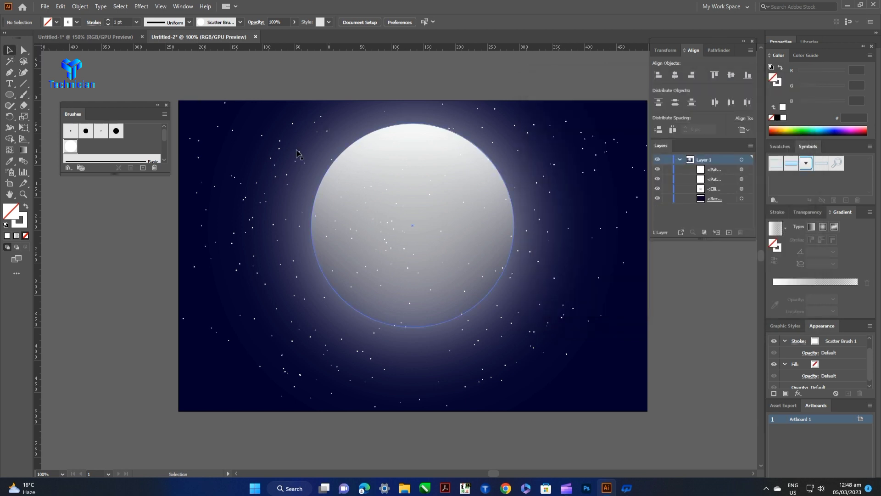
pyautogui.click(333, 140)
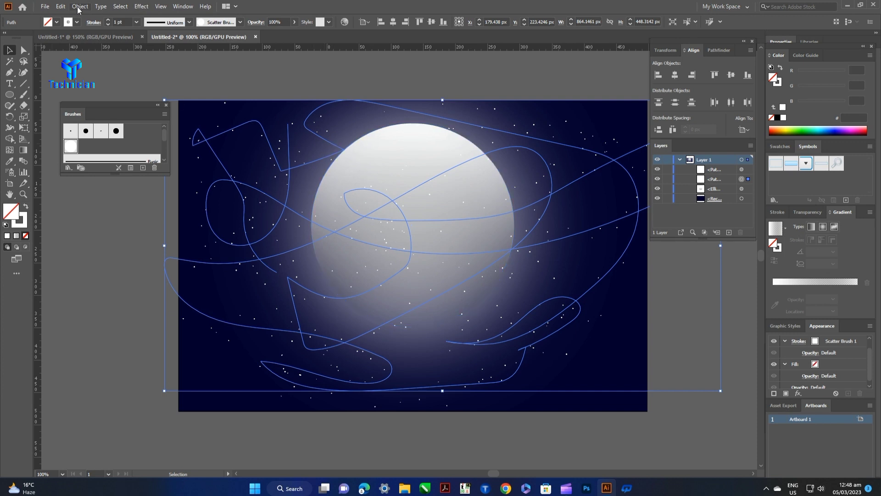
pyautogui.moveTo(136, 110); pyautogui.dragTo(852, 324)
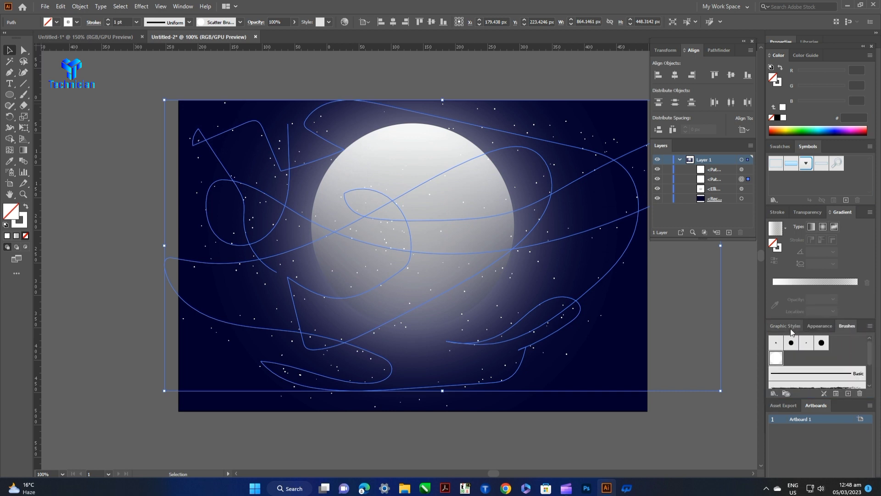
pyautogui.click(812, 326)
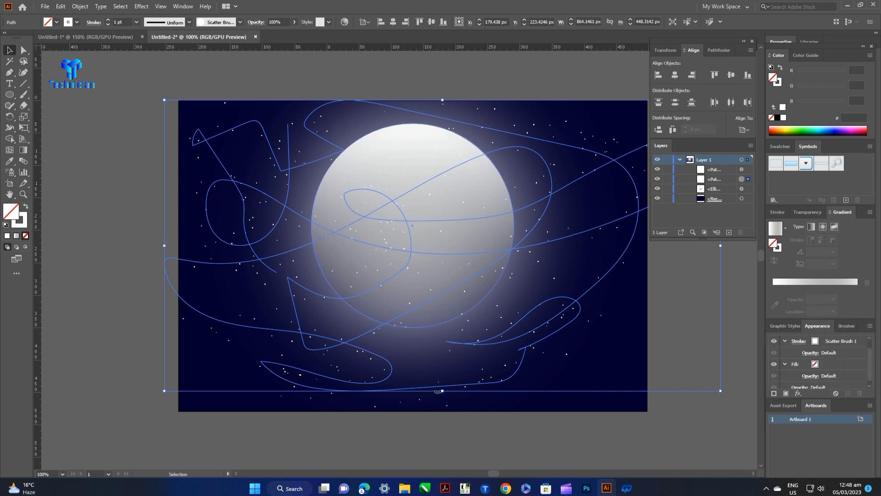
pyautogui.moveTo(443, 390); pyautogui.dragTo(443, 405)
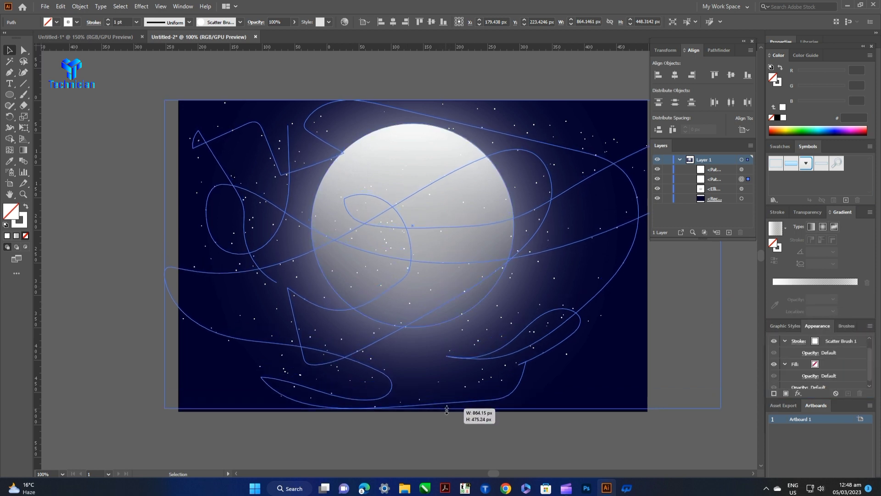
pyautogui.click(662, 416)
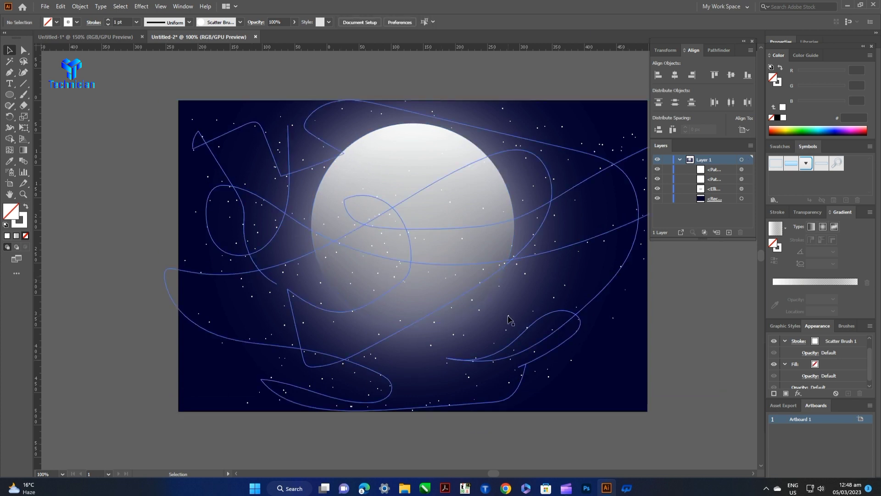
# Expand the large star brush path into a group of separate white dots.
pyautogui.click(260, 235)
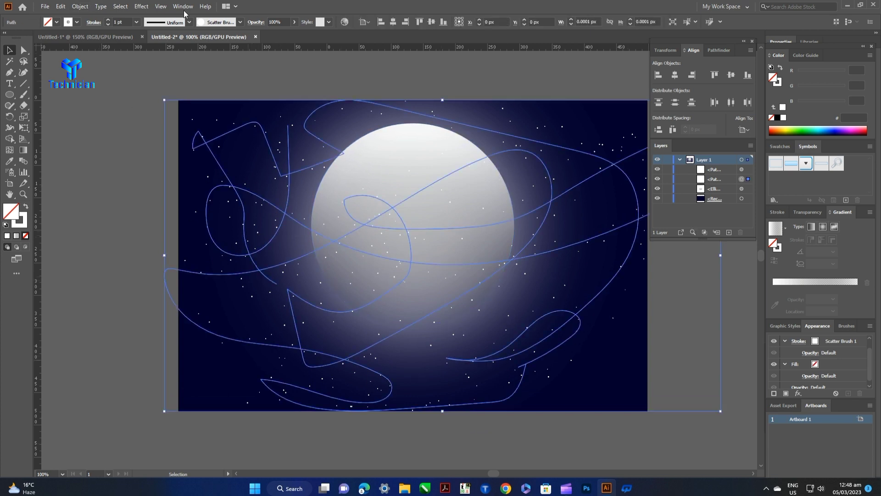
pyautogui.click(80, 7)
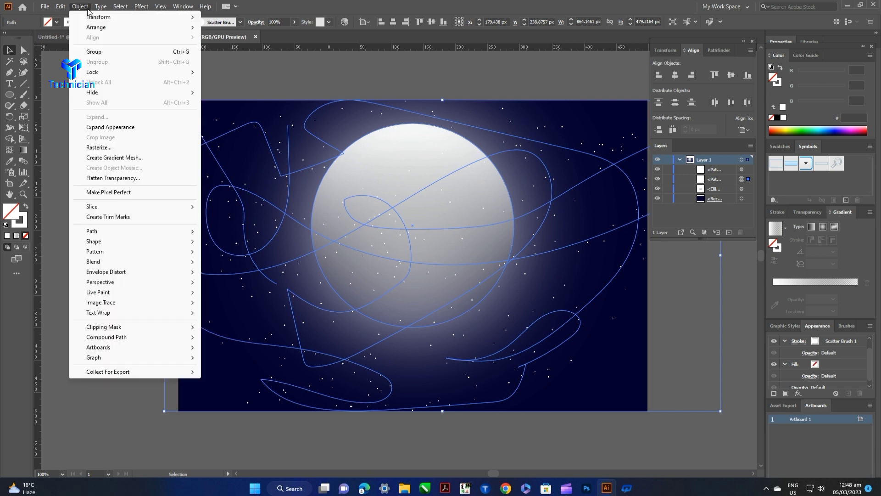
pyautogui.click(121, 123)
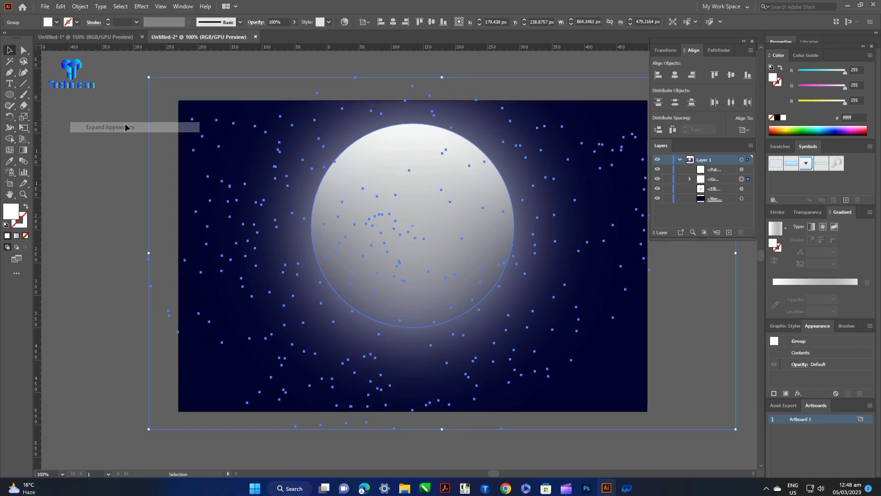
pyautogui.click(103, 140)
# Lock the moon circle and toggle the star group's visibility in the Layers panel.
pyautogui.click(417, 155)
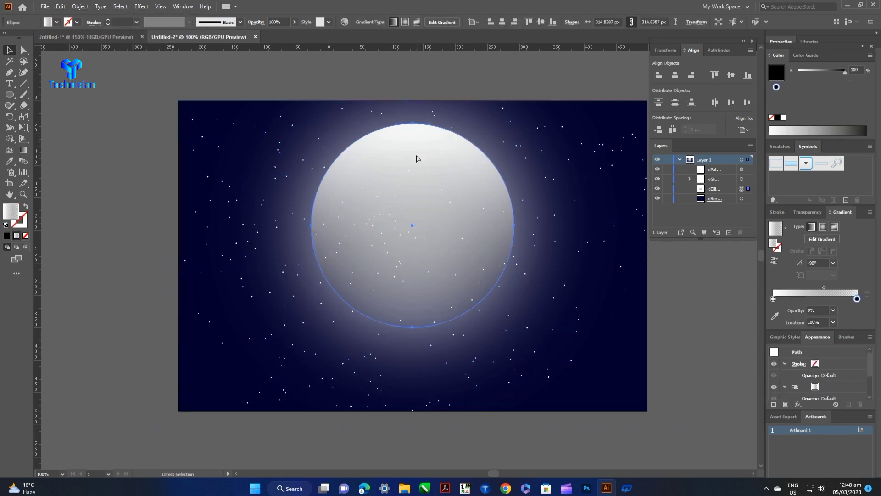
pyautogui.press('v')
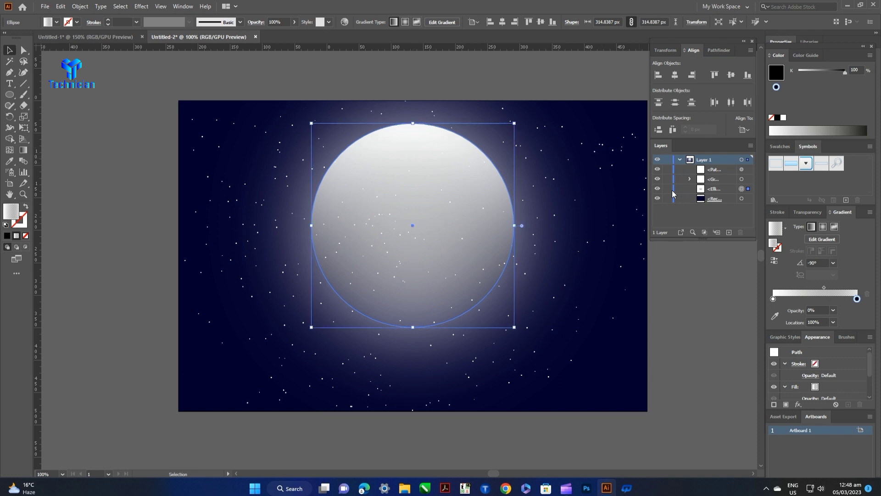
pyautogui.click(668, 188)
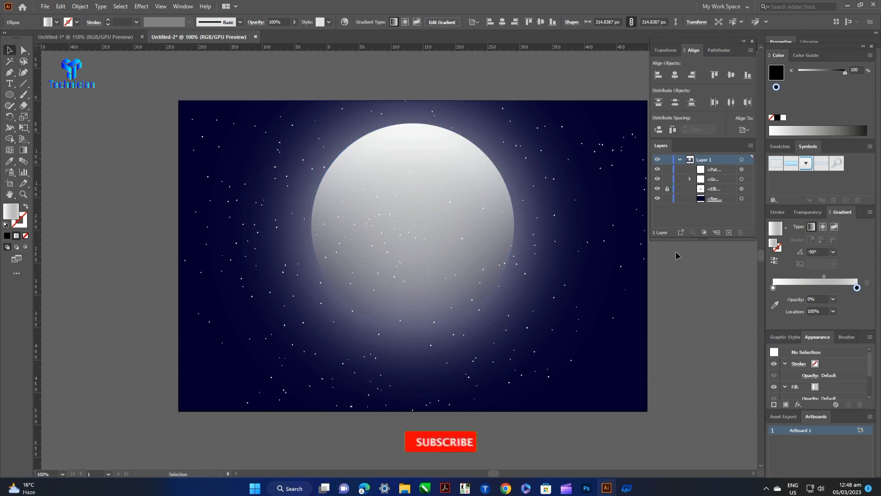
pyautogui.click(658, 179)
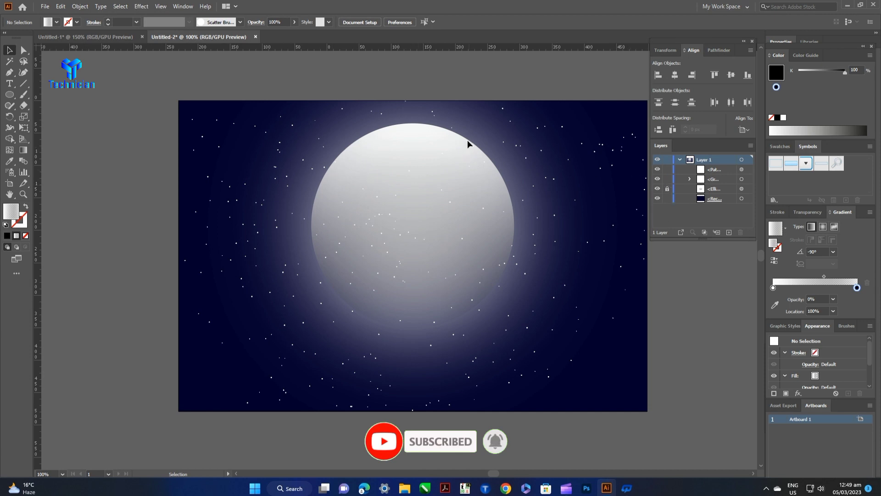
# Isolate the star group and delete the first stars lying over the moon.
pyautogui.doubleClick(461, 238)
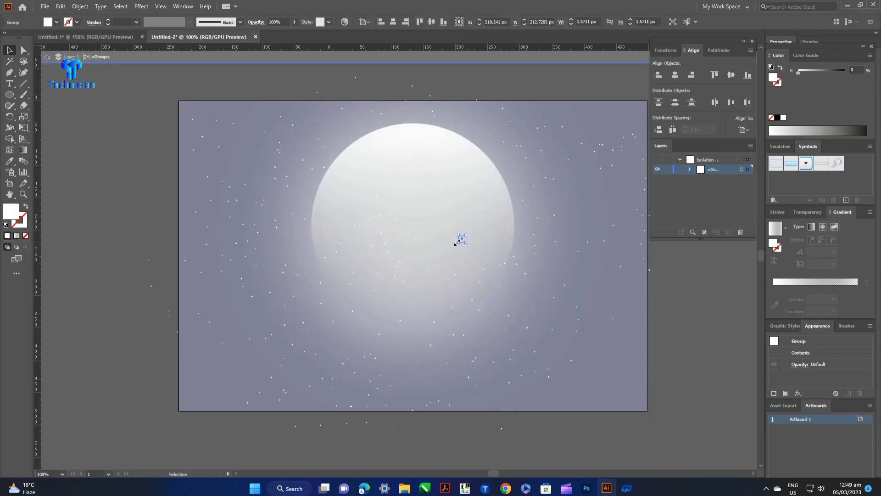
pyautogui.scroll(4, 457, 241)
pyautogui.scroll(-1, 455, 240)
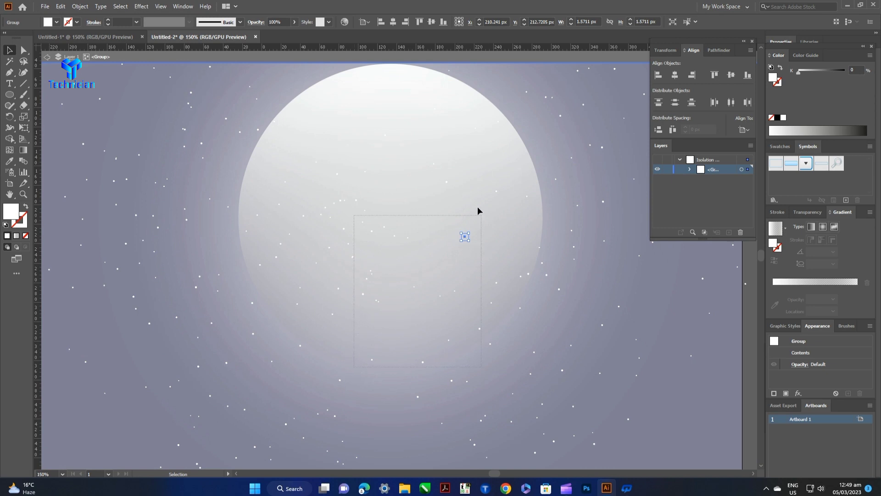
pyautogui.moveTo(478, 207); pyautogui.dragTo(469, 187)
pyautogui.press('Delete')
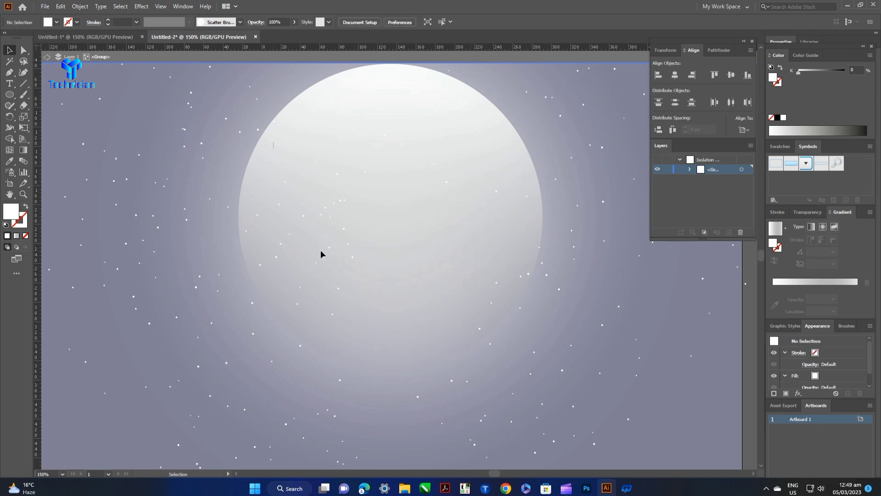
pyautogui.moveTo(273, 146); pyautogui.dragTo(401, 315)
pyautogui.press('Delete')
# Delete the leftover stars inside the moon and near its right edge, then exit isolation.
pyautogui.click(255, 244)
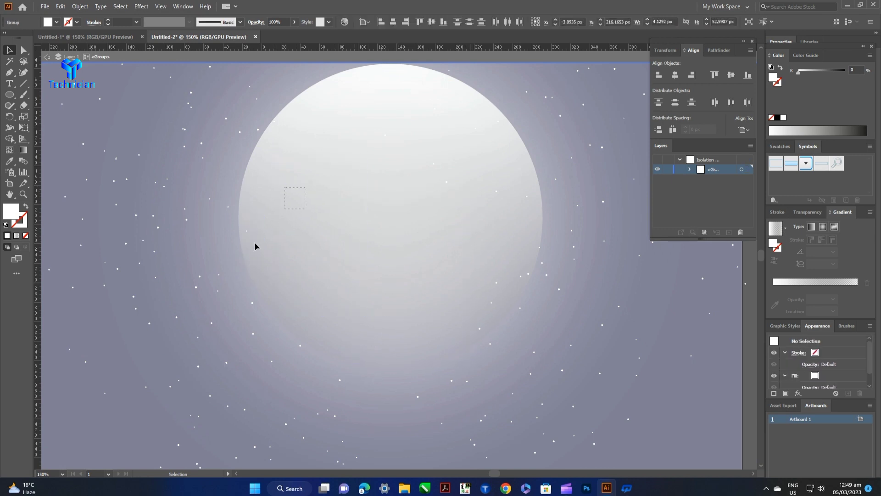
pyautogui.moveTo(314, 98)
pyautogui.mouseDown()
pyautogui.moveTo(486, 215)
pyautogui.moveTo(520, 224)
pyautogui.mouseUp()
pyautogui.moveTo(495, 172)
pyautogui.mouseDown()
pyautogui.moveTo(530, 296)
pyautogui.moveTo(450, 333)
pyautogui.mouseUp()
pyautogui.press('Delete')
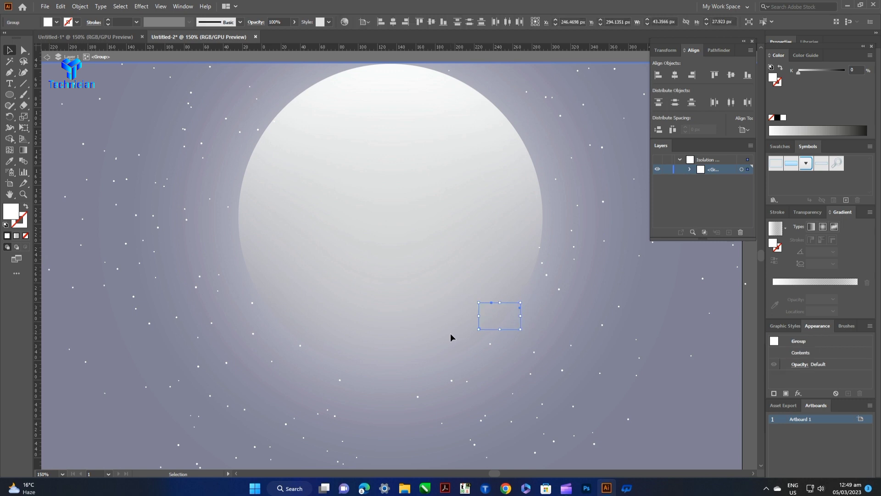
pyautogui.press('Delete')
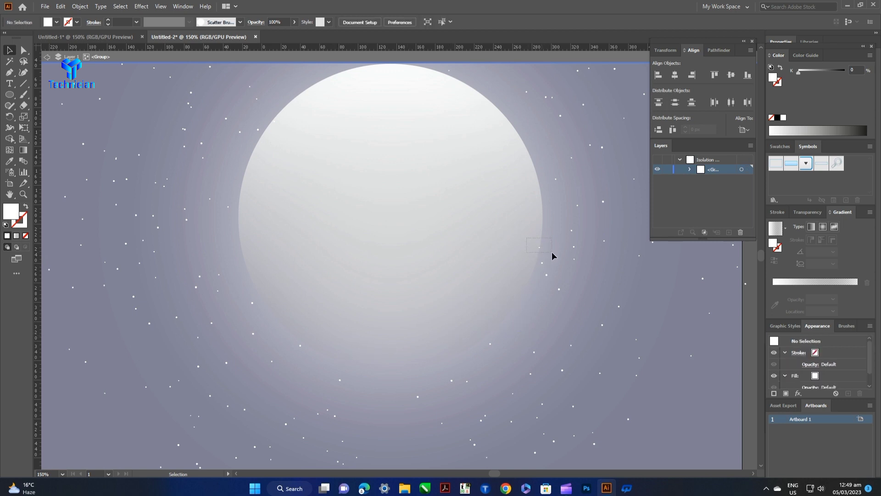
pyautogui.scroll(1, 449, 293)
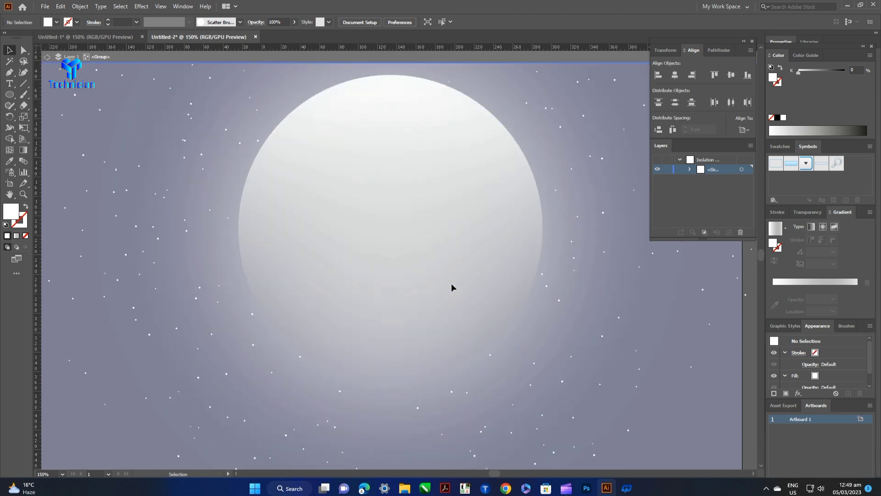
pyautogui.scroll(-3, 452, 287)
pyautogui.press('Escape')
# Draw five overlapping white ellipses on the moon's left side.
pyautogui.scroll(7, 452, 287)
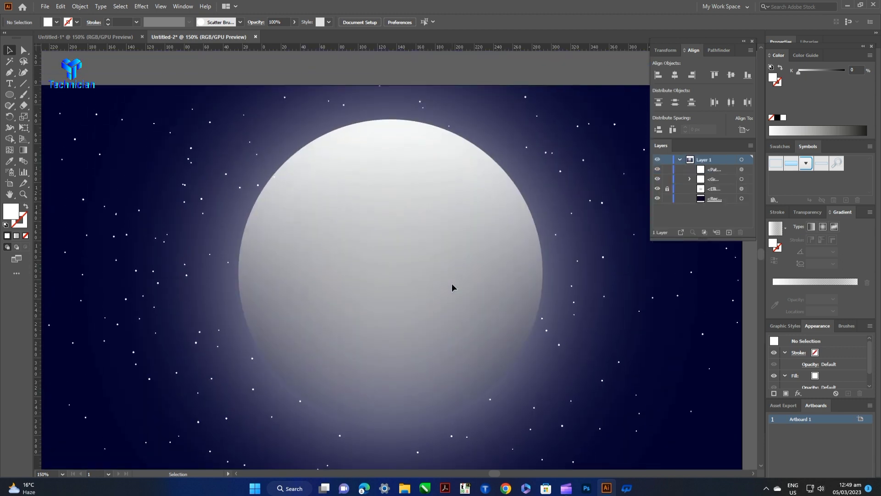
pyautogui.scroll(-1, 451, 287)
pyautogui.scroll(2, 451, 287)
pyautogui.scroll(-2, 452, 287)
pyautogui.scroll(2, 452, 288)
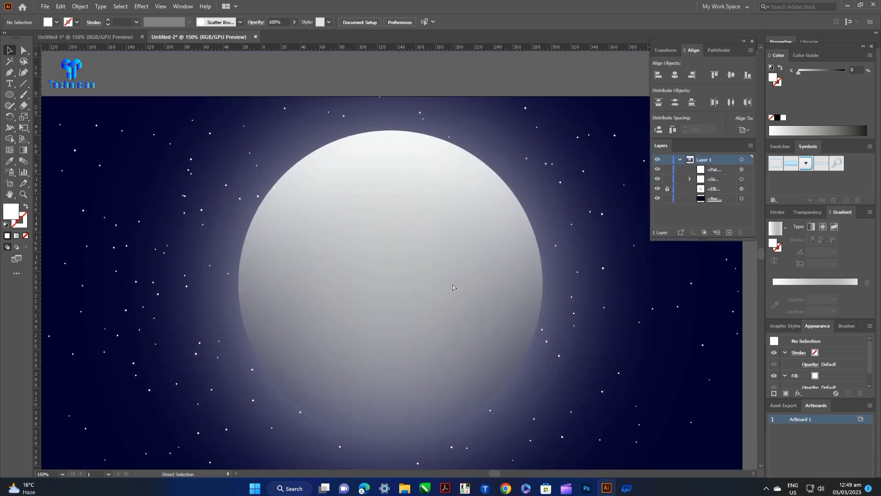
pyautogui.moveTo(275, 247); pyautogui.dragTo(329, 267)
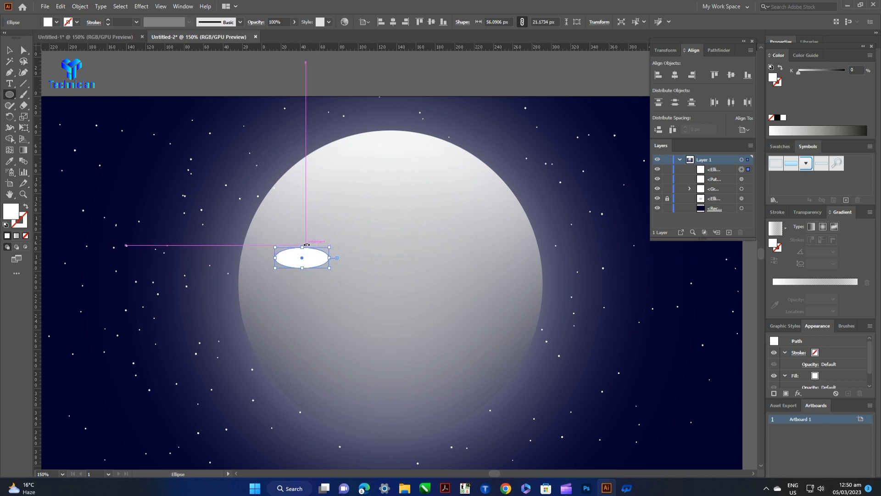
pyautogui.moveTo(309, 247)
pyautogui.mouseDown()
pyautogui.moveTo(338, 263)
pyautogui.moveTo(326, 274)
pyautogui.mouseUp()
pyautogui.moveTo(286, 247); pyautogui.dragTo(344, 283)
pyautogui.moveTo(268, 275)
pyautogui.mouseDown()
pyautogui.moveTo(302, 265)
pyautogui.moveTo(316, 290)
pyautogui.mouseUp()
pyautogui.moveTo(293, 262); pyautogui.dragTo(339, 281)
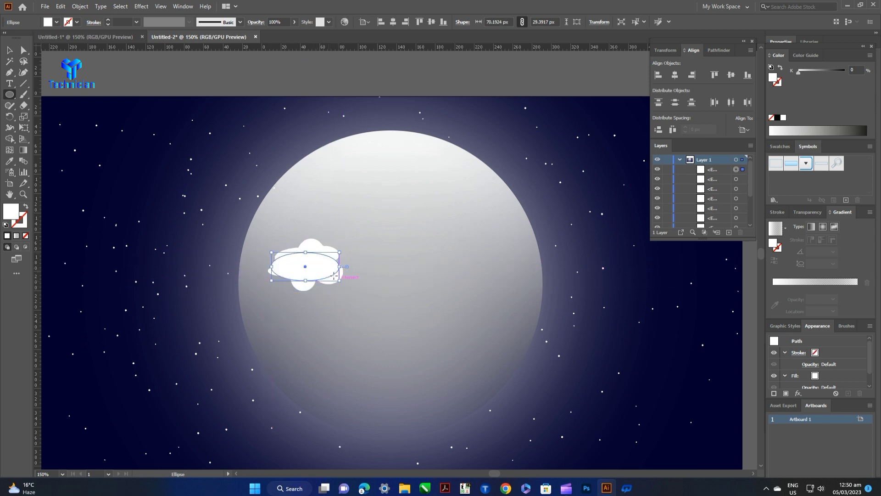
# Merge the cloud ellipses into one shape with the Shape Builder.
pyautogui.press('v')
pyautogui.moveTo(367, 252); pyautogui.dragTo(271, 292)
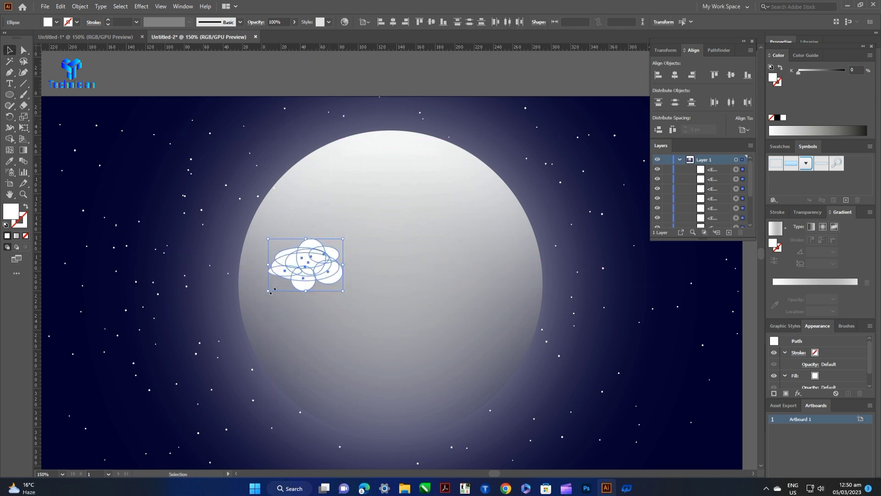
pyautogui.click(10, 138)
pyautogui.moveTo(337, 272); pyautogui.dragTo(306, 264)
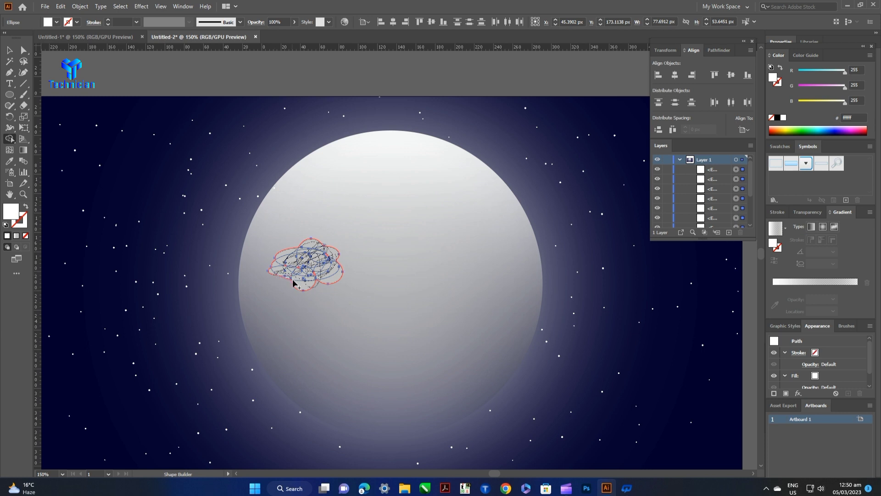
# Finish merging the cloud, then enlarge it and squash it into a long, flat shape.
pyautogui.press('v')
pyautogui.moveTo(293, 283); pyautogui.dragTo(454, 321)
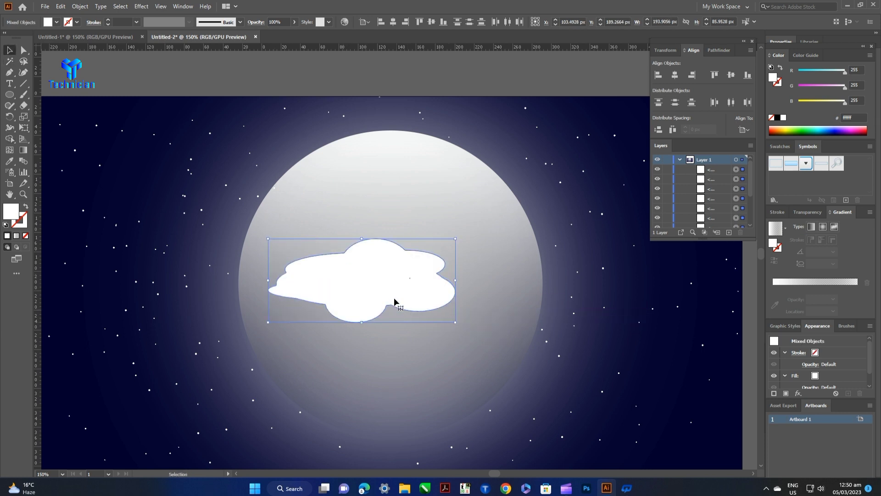
pyautogui.moveTo(394, 301); pyautogui.dragTo(404, 317)
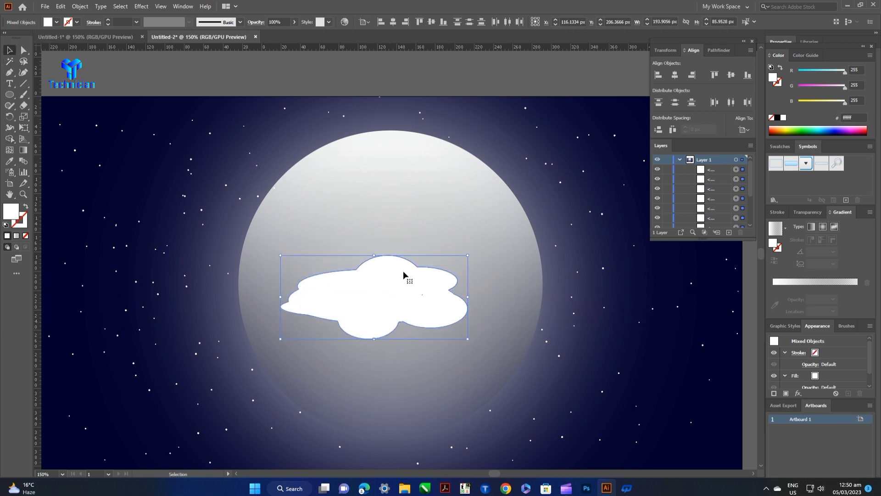
pyautogui.moveTo(373, 255); pyautogui.dragTo(373, 291)
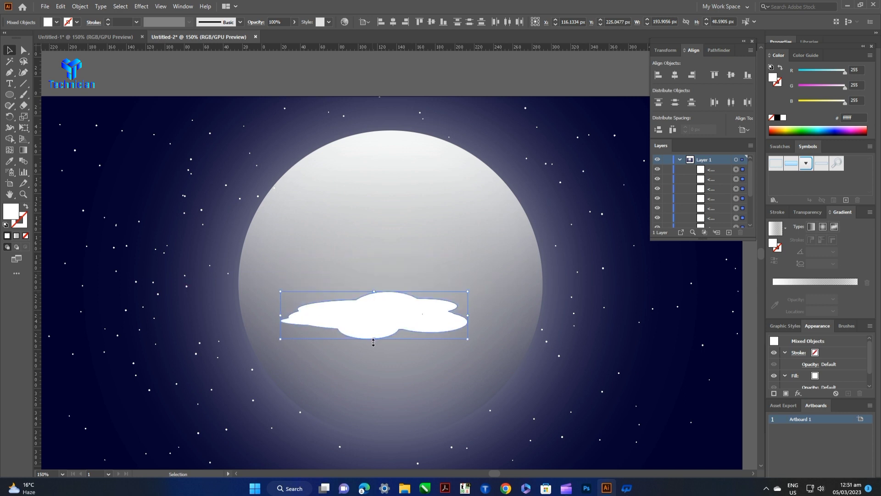
pyautogui.moveTo(374, 340)
pyautogui.mouseDown()
pyautogui.moveTo(374, 321)
pyautogui.moveTo(477, 279)
pyautogui.moveTo(370, 338)
pyautogui.mouseUp()
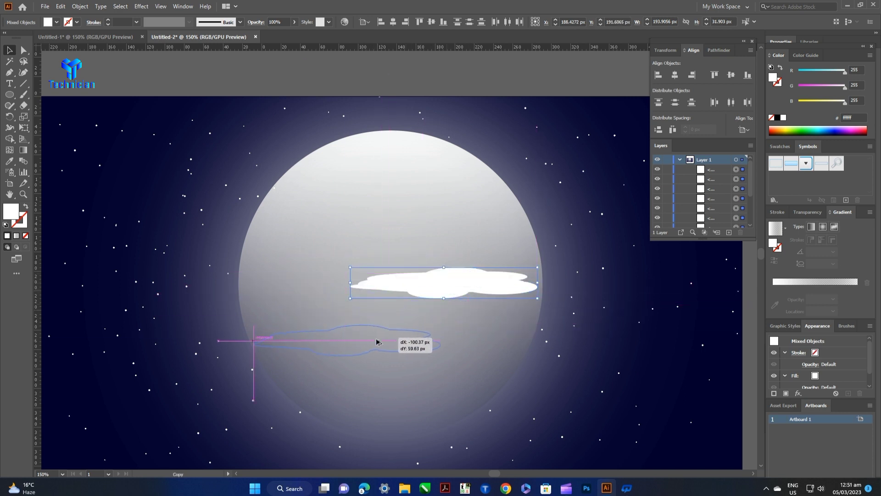
pyautogui.scroll(-2, 441, 339)
pyautogui.scroll(-3, 444, 328)
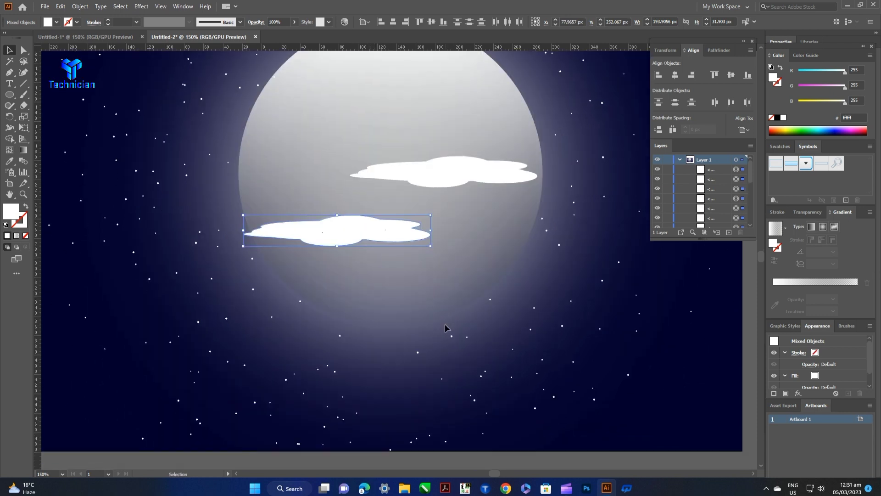
pyautogui.scroll(1, 445, 328)
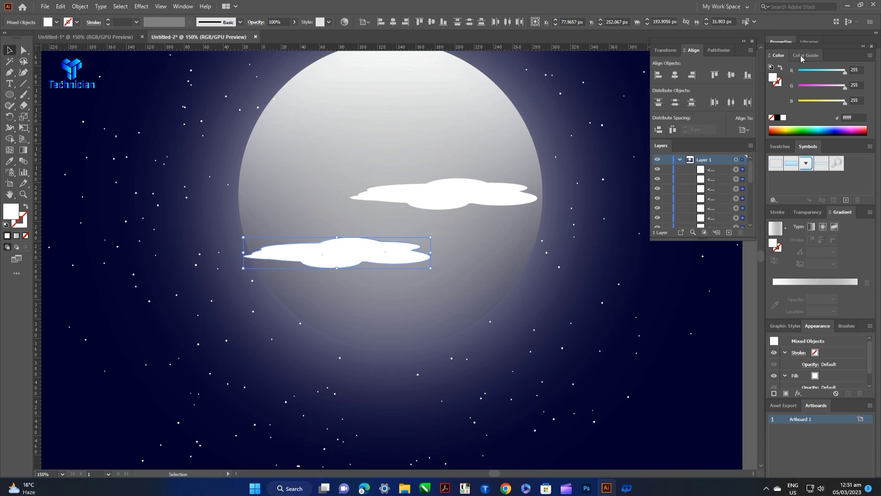
# Fill the lower cloud with a pale light grey swatch.
pyautogui.click(780, 146)
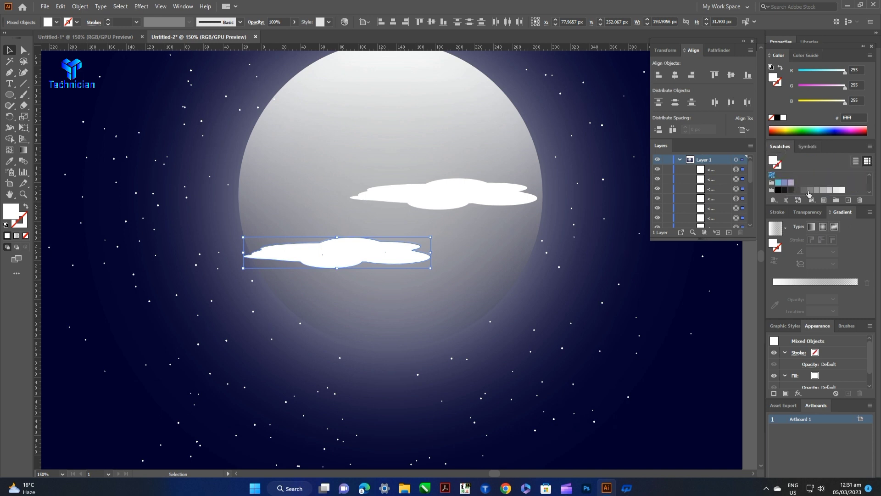
pyautogui.click(810, 191)
pyautogui.click(817, 190)
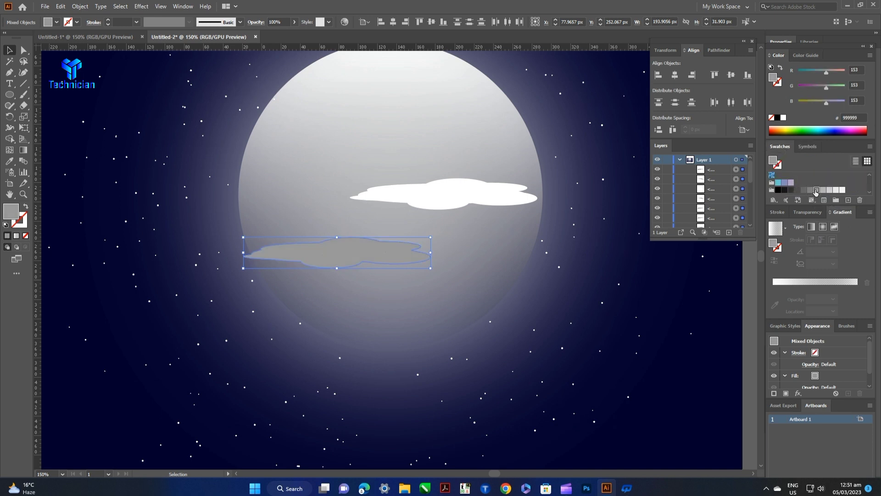
pyautogui.click(822, 191)
# Fill the upper cloud with light grey (cccccc) and zoom out to view the artboard.
pyautogui.click(493, 201)
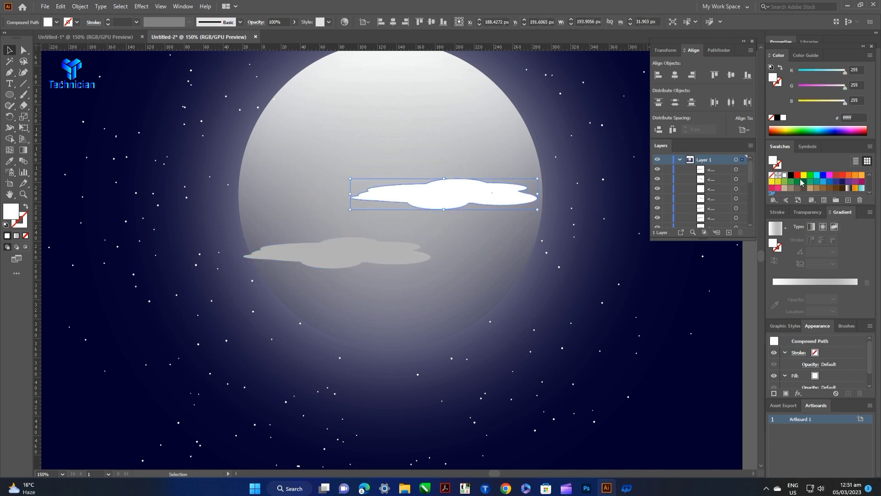
pyautogui.click(828, 190)
pyautogui.click(523, 254)
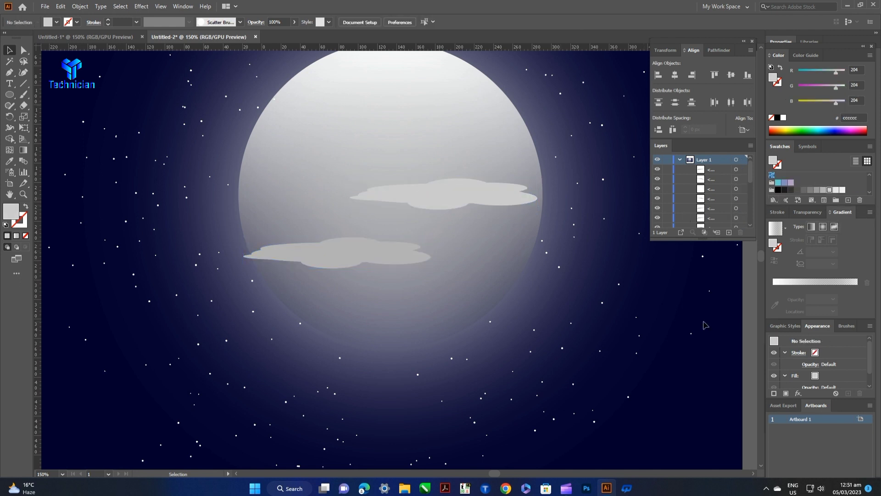
pyautogui.scroll(2, 702, 321)
pyautogui.scroll(-2, 702, 321)
pyautogui.scroll(-1, 704, 324)
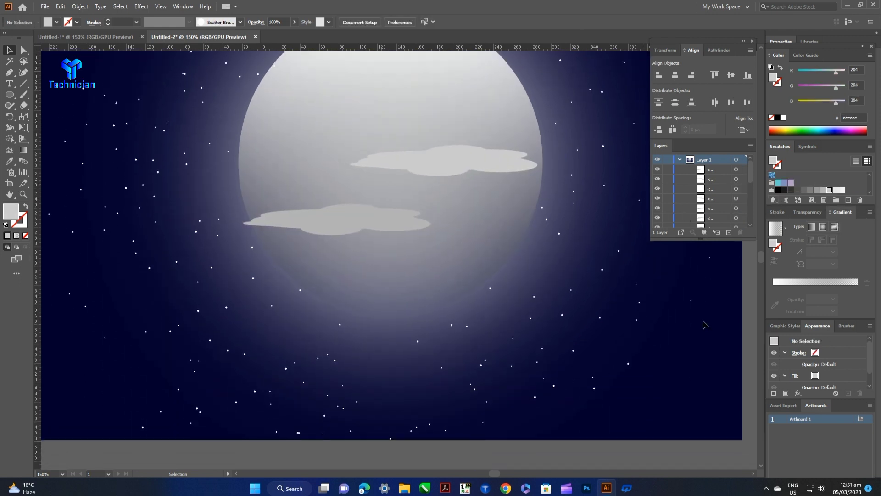
pyautogui.scroll(3, 704, 323)
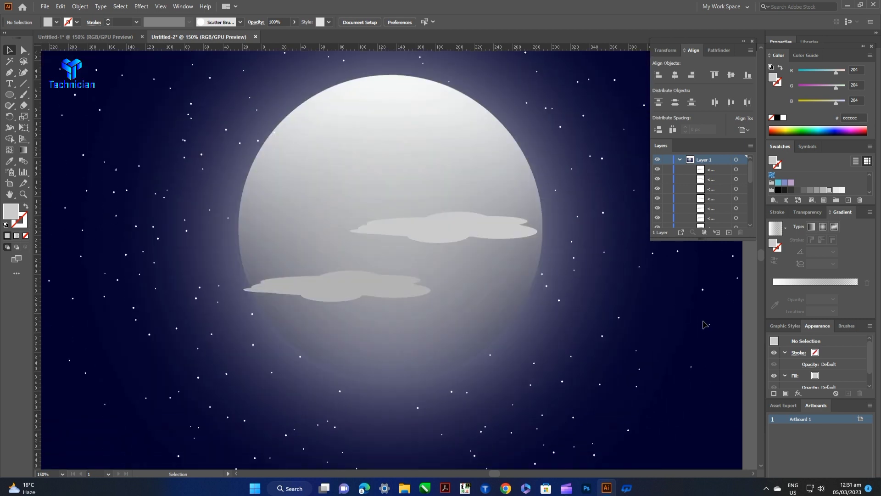
pyautogui.scroll(-1, 705, 324)
pyautogui.scroll(2, 704, 324)
pyautogui.scroll(-3, 704, 324)
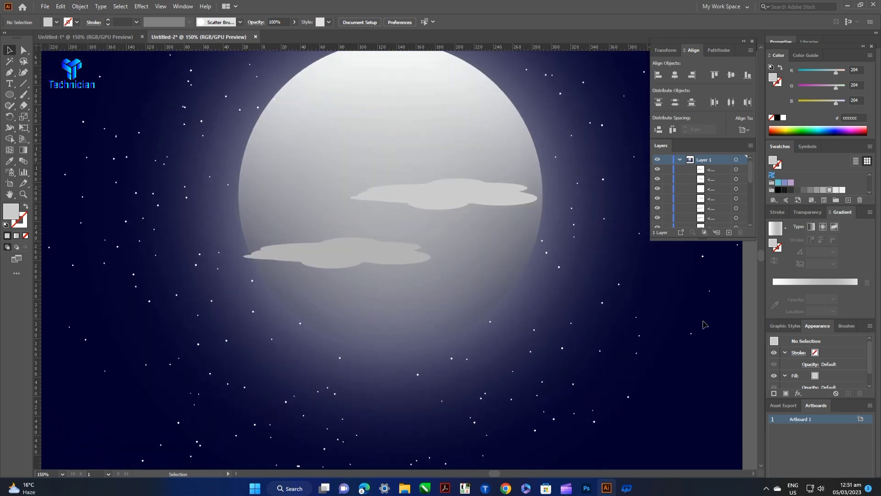
pyautogui.hotkey('ctrl', '-')
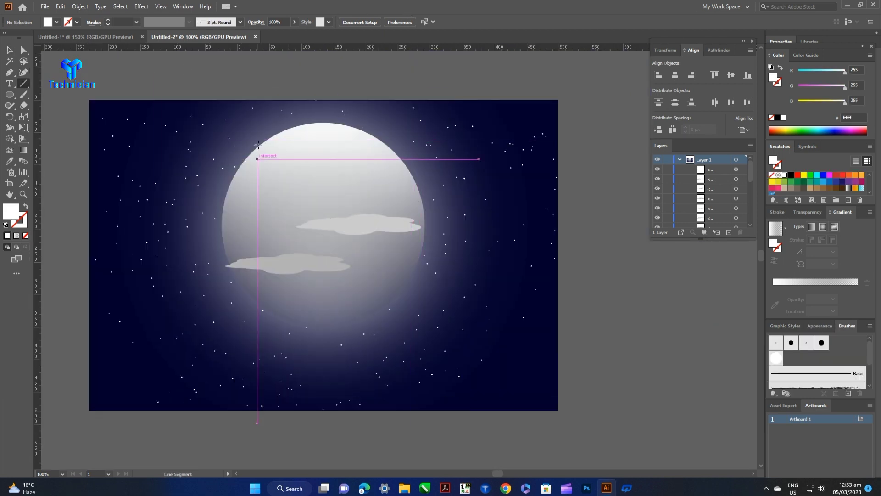
# Draw a diagonal streak from a star with white stroke, no fill and a tapered width profile.
pyautogui.moveTo(411, 138); pyautogui.dragTo(463, 153)
pyautogui.scroll(2, 463, 154)
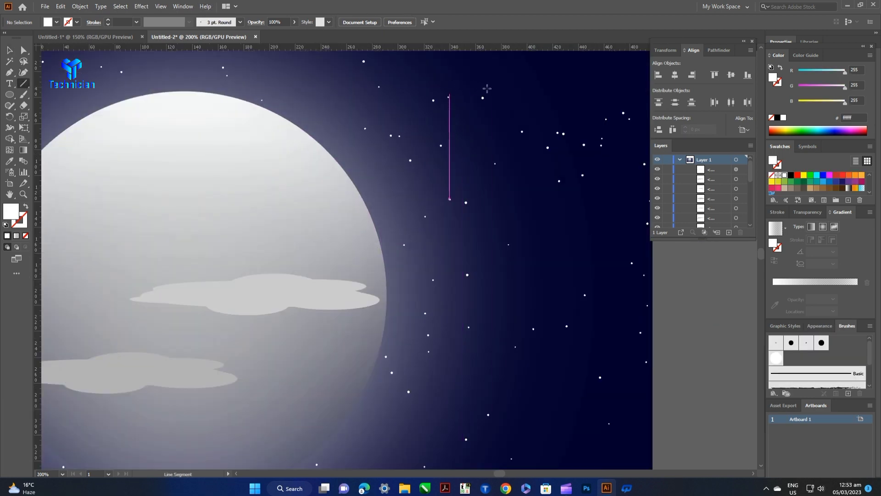
pyautogui.moveTo(483, 98); pyautogui.dragTo(566, 61)
pyautogui.click(240, 22)
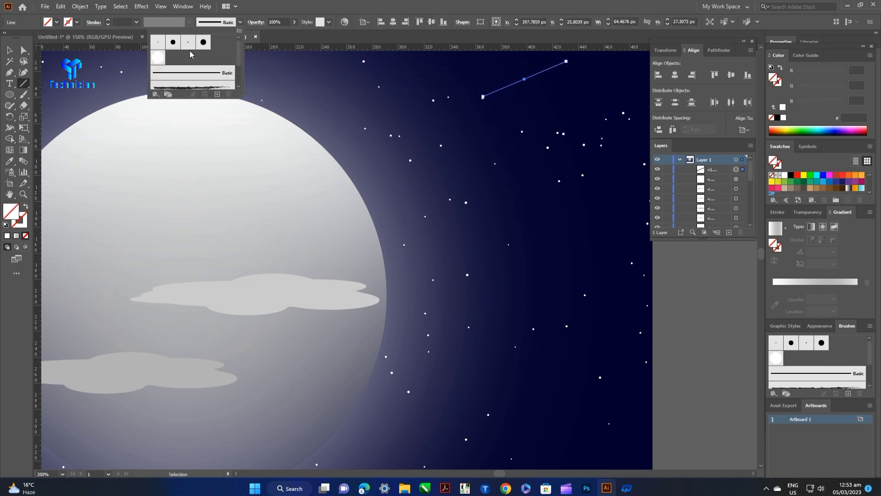
pyautogui.click(6, 225)
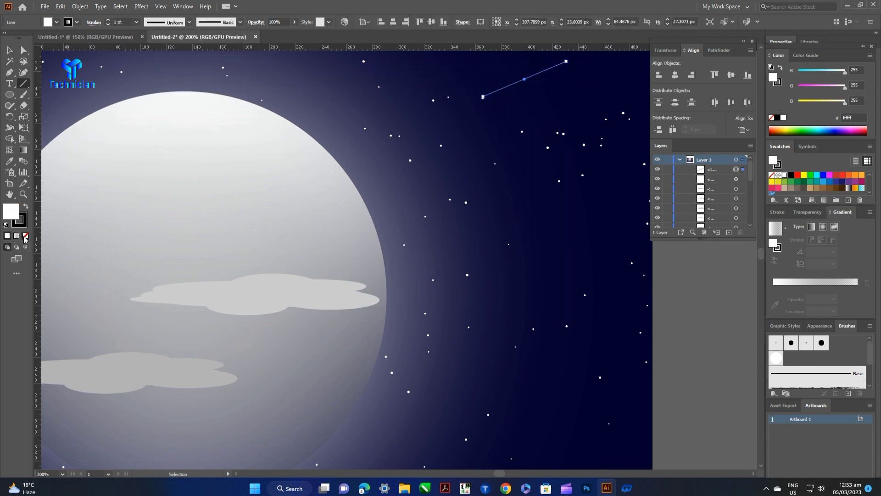
pyautogui.click(26, 207)
pyautogui.click(25, 236)
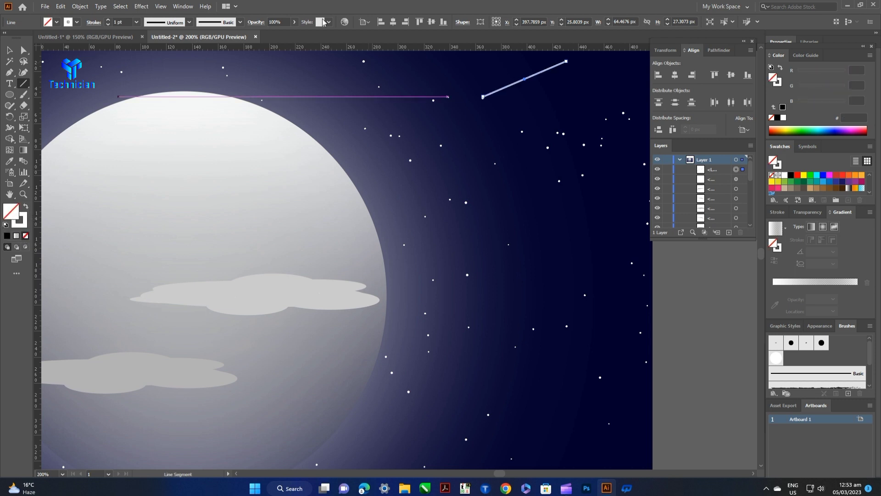
pyautogui.click(189, 23)
pyautogui.click(165, 105)
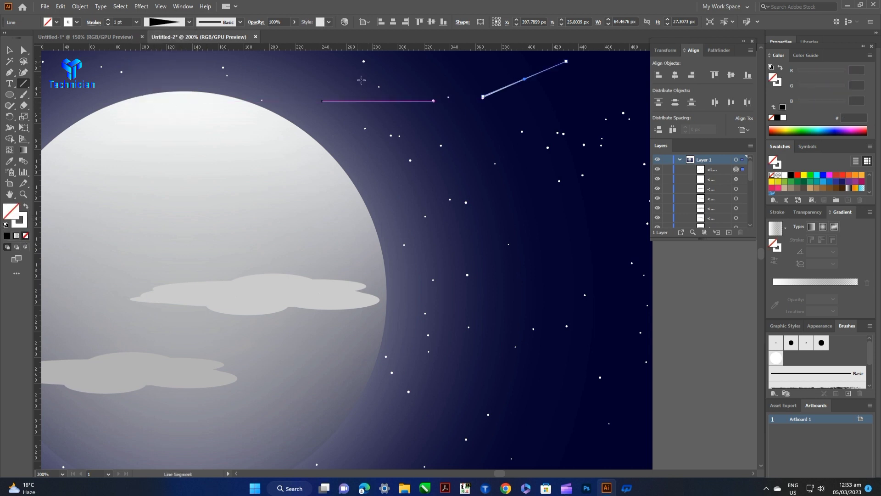
# Nudge the shooting star so it starts on its star, then pan around the sky.
pyautogui.scroll(2, 624, 89)
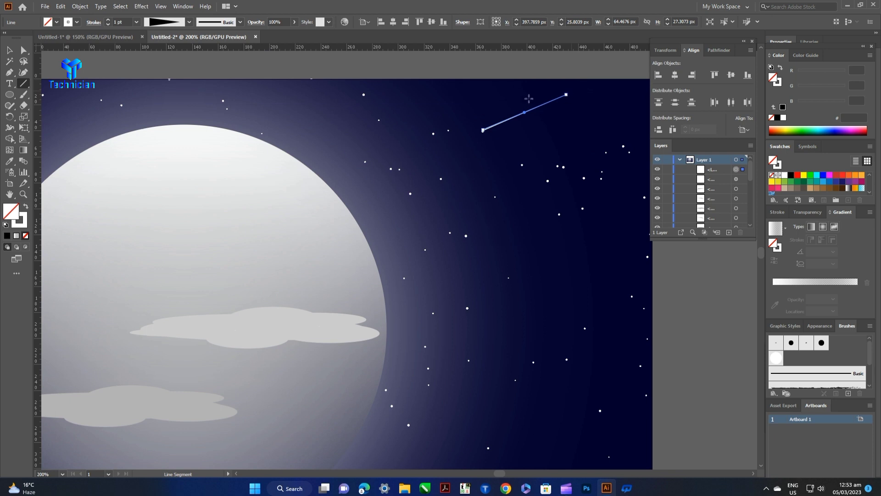
pyautogui.click(9, 52)
pyautogui.click(257, 70)
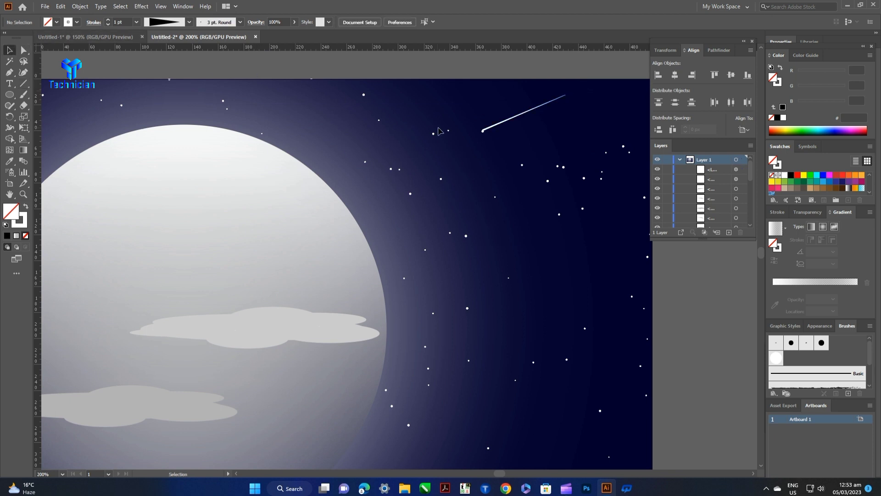
pyautogui.scroll(3, 498, 134)
pyautogui.moveTo(462, 130); pyautogui.dragTo(469, 131)
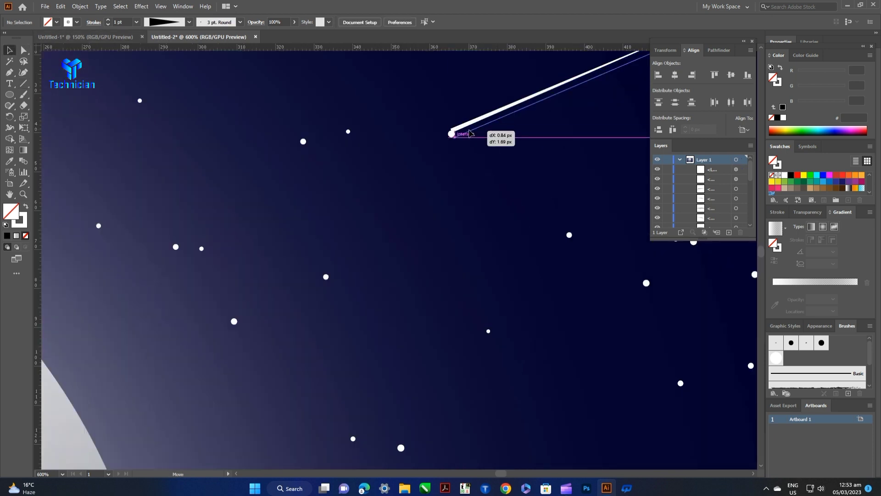
pyautogui.doubleClick(489, 133)
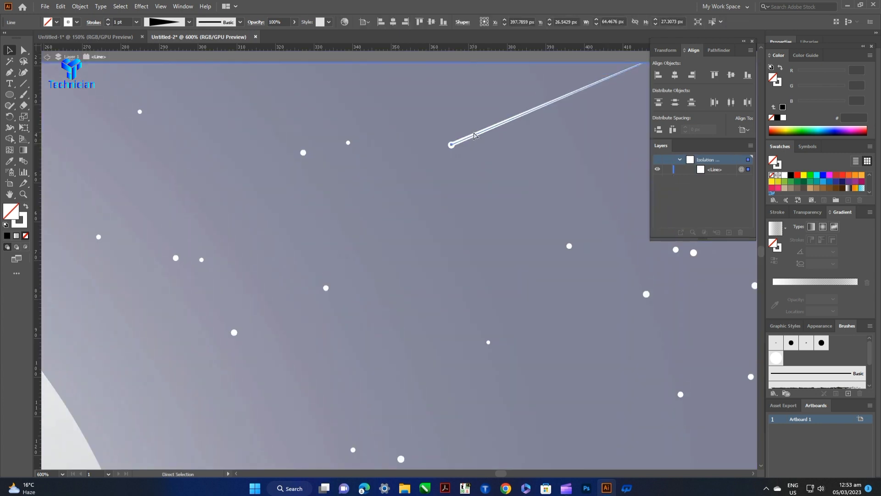
pyautogui.hotkey('ctrl', '-')
pyautogui.hotkey('ctrl', '-')
pyautogui.press('Escape')
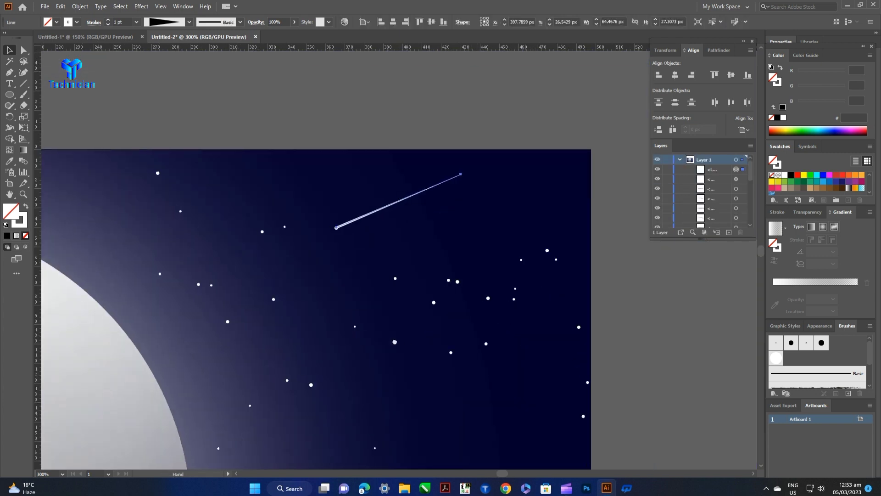
pyautogui.moveTo(354, 336); pyautogui.dragTo(521, 289)
pyautogui.click(525, 92)
pyautogui.moveTo(52, 149); pyautogui.dragTo(191, 187)
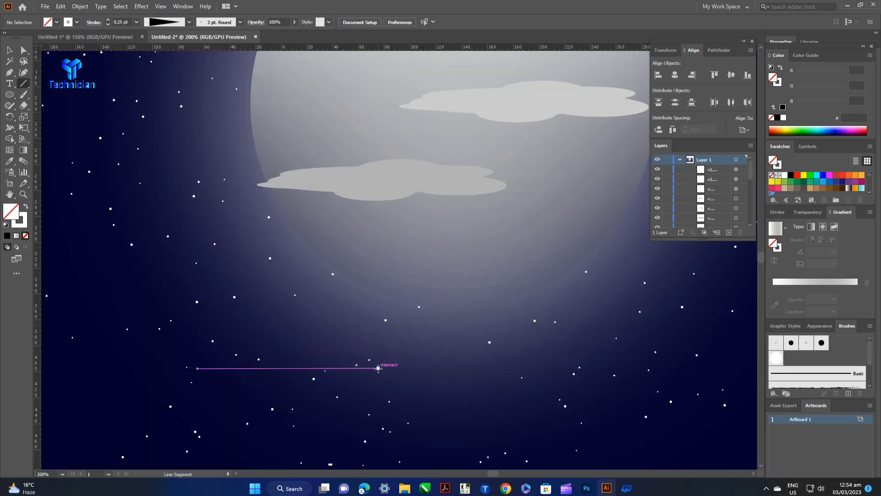
# Draw a second tapered shooting star below the moon and nudge it into place.
pyautogui.moveTo(379, 367); pyautogui.dragTo(418, 327)
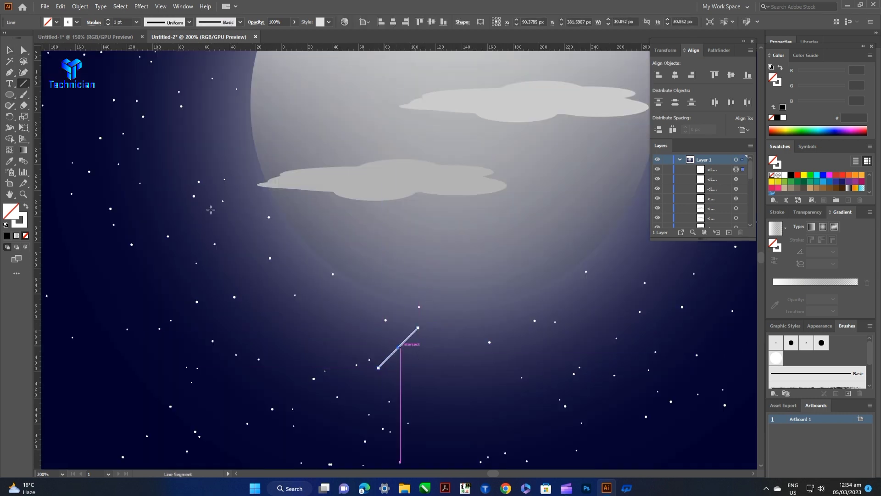
pyautogui.click(189, 22)
pyautogui.click(169, 93)
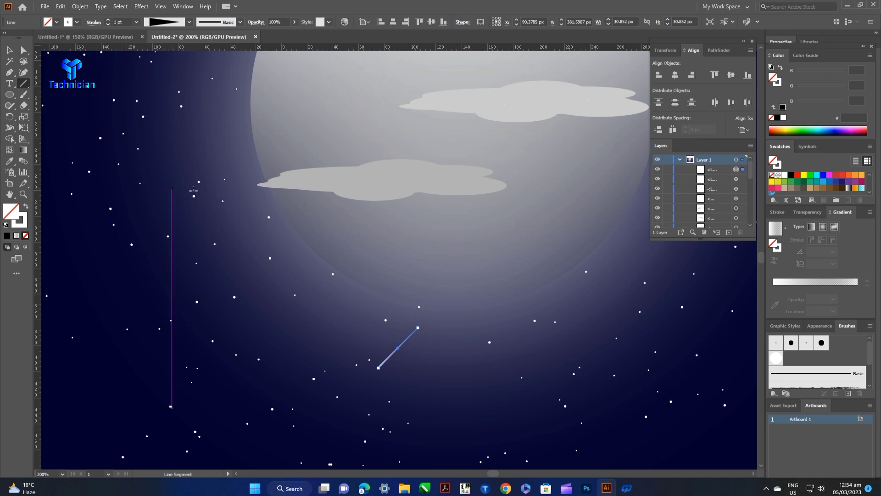
pyautogui.press('v')
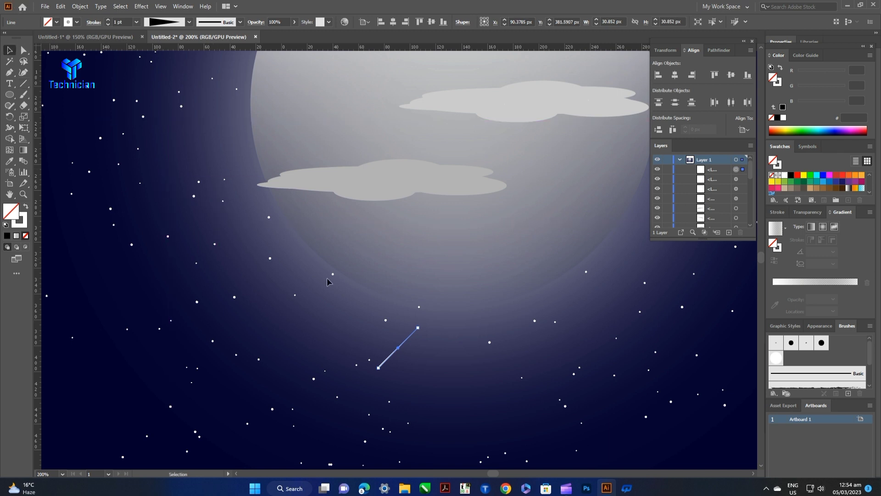
pyautogui.click(404, 358)
pyautogui.scroll(4, 407, 373)
pyautogui.moveTo(311, 361); pyautogui.dragTo(313, 359)
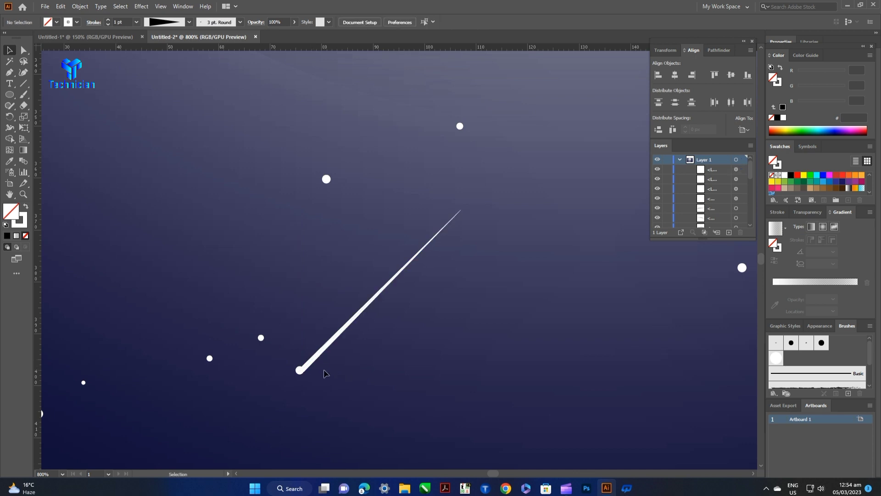
# Draw a third tapered shooting star in the upper-left sky.
pyautogui.scroll(3, 305, 358)
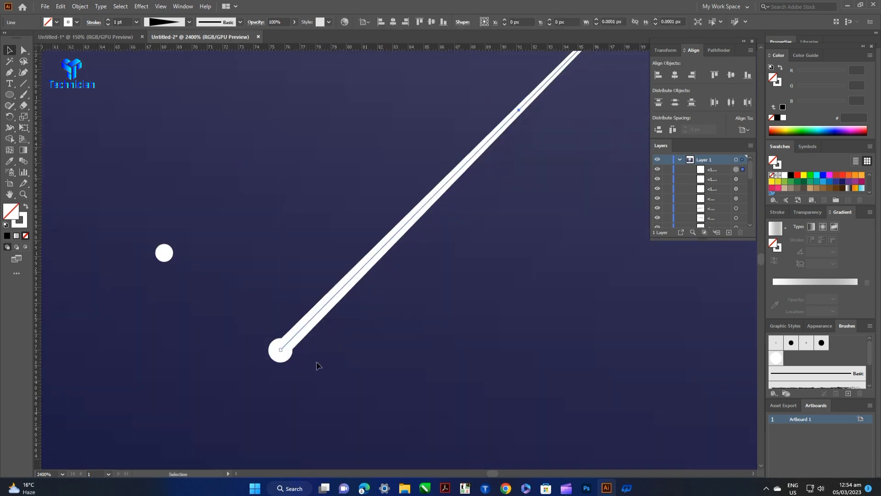
pyautogui.scroll(3, 419, 192)
pyautogui.scroll(1, 419, 189)
pyautogui.scroll(-4, 419, 189)
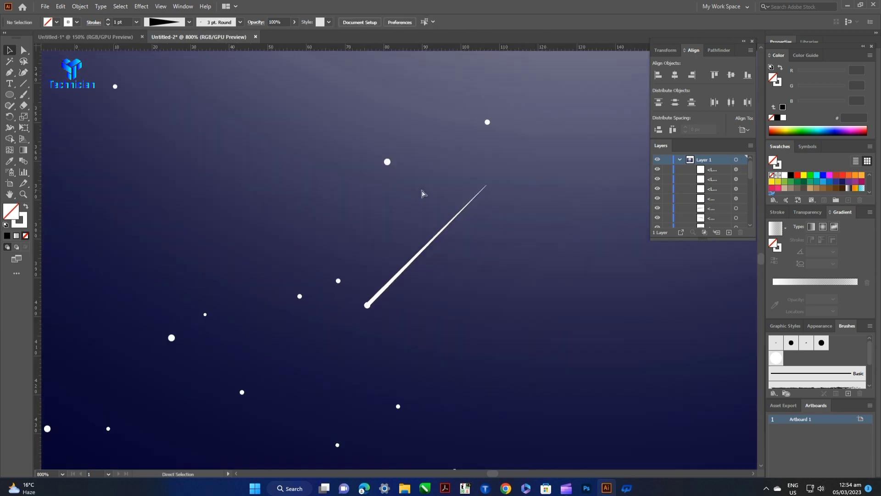
pyautogui.scroll(-4, 422, 188)
pyautogui.scroll(-1, 426, 186)
pyautogui.scroll(4, 314, 60)
pyautogui.press('\\')
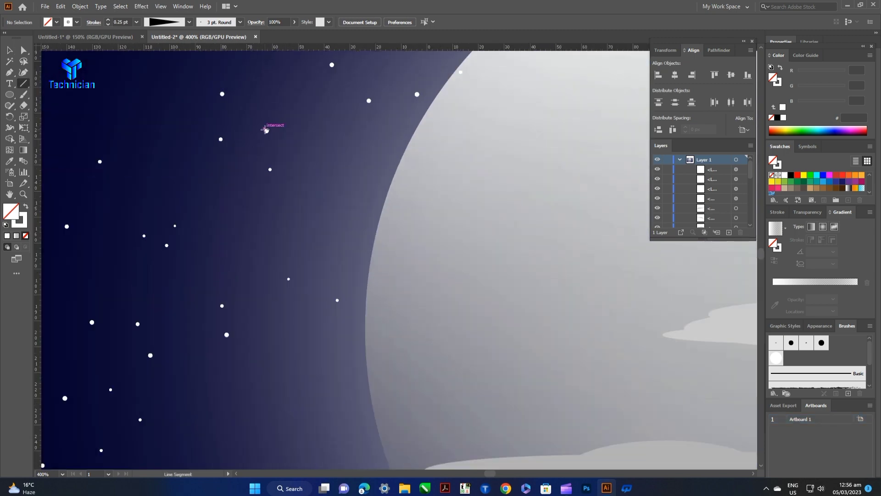
pyautogui.moveTo(265, 130); pyautogui.dragTo(184, 64)
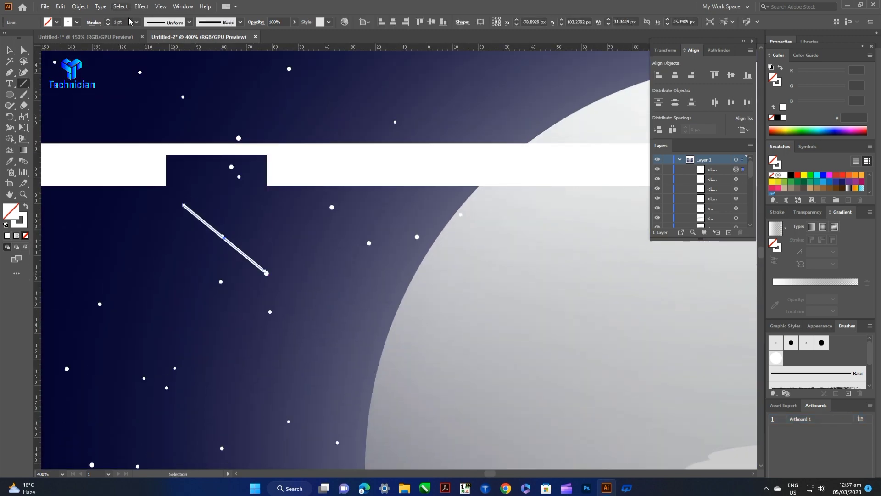
pyautogui.scroll(-1, 413, 233)
pyautogui.scroll(2, 413, 232)
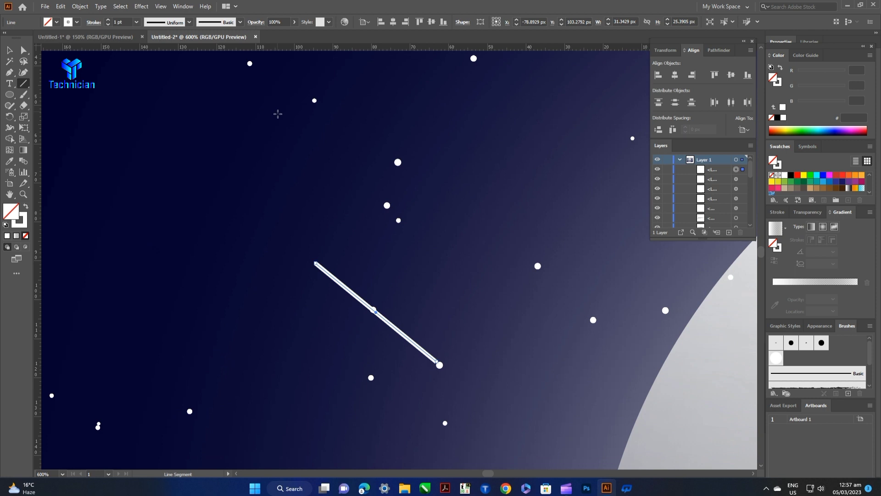
pyautogui.click(190, 27)
pyautogui.click(166, 96)
pyautogui.scroll(4, 442, 338)
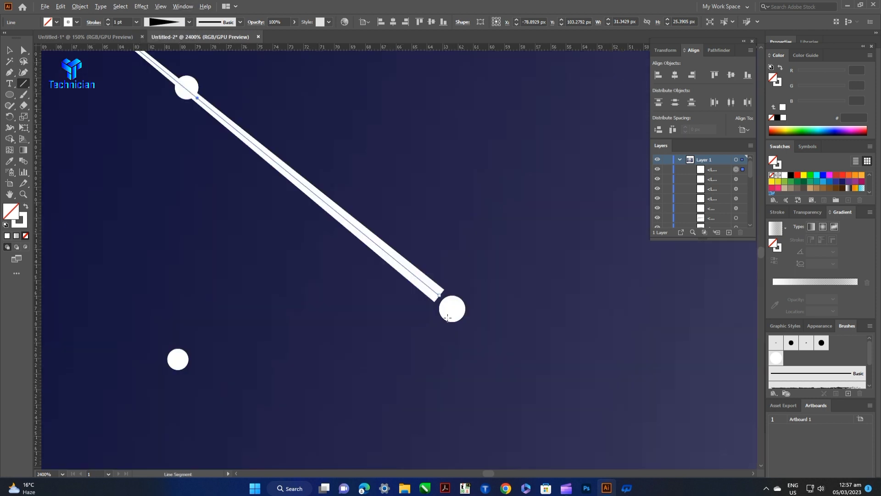
# Move the star dot off the streak's end and recentre the whole scene.
pyautogui.press('a')
pyautogui.click(462, 328)
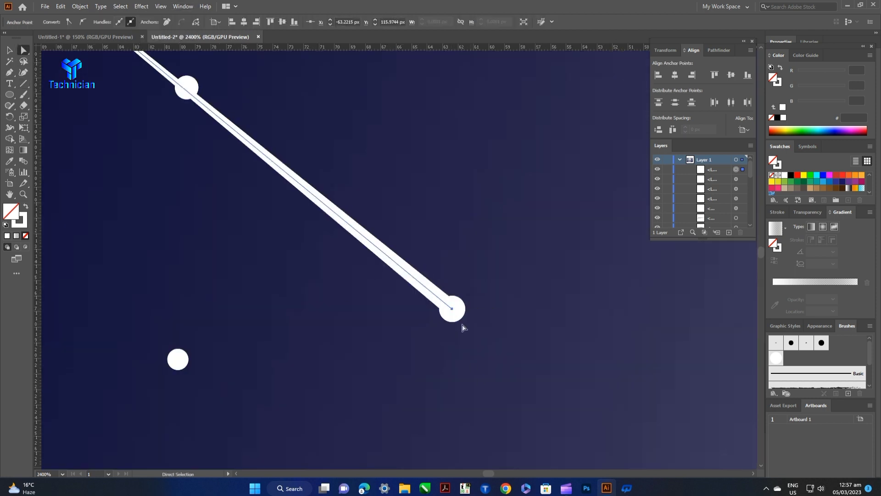
pyautogui.hotkey('ctrl', '-')
pyautogui.scroll(-3, 456, 325)
pyautogui.scroll(3, 349, 193)
pyautogui.click(351, 184)
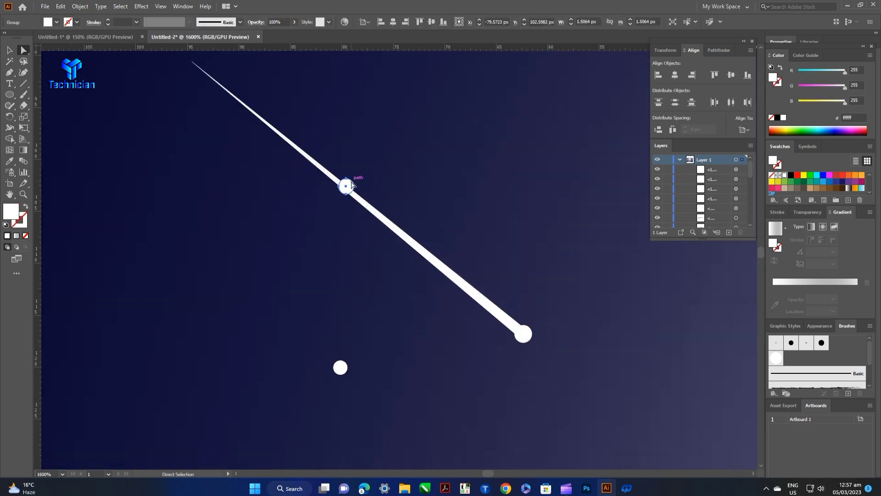
pyautogui.moveTo(350, 186)
pyautogui.mouseDown()
pyautogui.moveTo(313, 220)
pyautogui.moveTo(231, 170)
pyautogui.mouseUp()
pyautogui.click(247, 201)
pyautogui.hotkey('ctrl', '0')
pyautogui.scroll(2, 246, 201)
pyautogui.moveTo(335, 239)
pyautogui.mouseDown()
pyautogui.moveTo(152, 251)
pyautogui.moveTo(216, 174)
pyautogui.moveTo(98, 232)
pyautogui.moveTo(155, 279)
pyautogui.mouseUp()
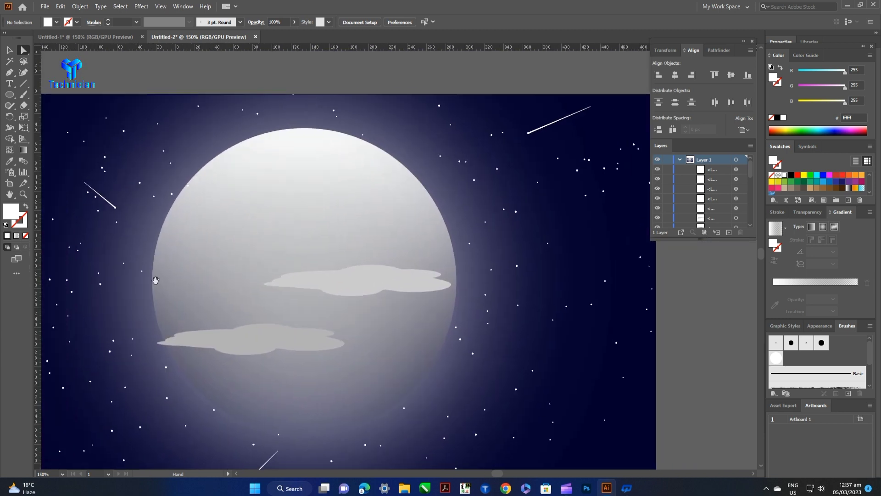
# Draw a short line by the moon's upper-left edge with white stroke, no fill and tapered profile.
pyautogui.scroll(2, 172, 185)
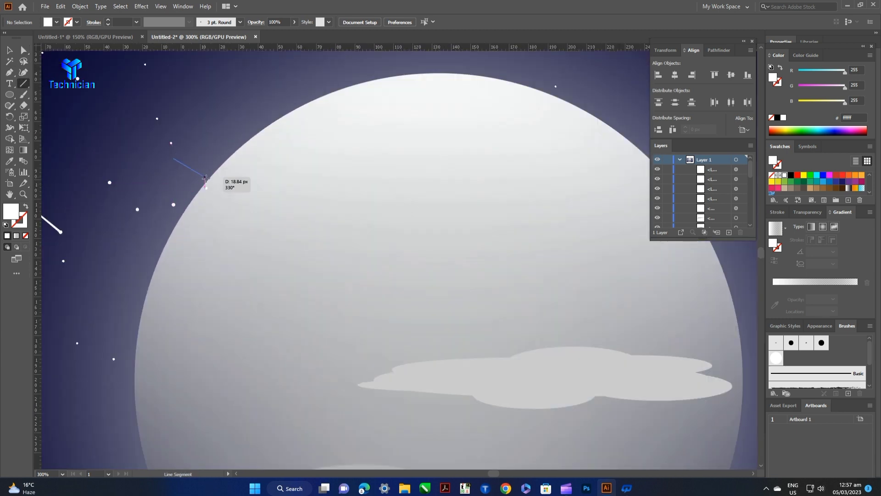
pyautogui.moveTo(205, 178); pyautogui.dragTo(206, 179)
pyautogui.scroll(4, 205, 179)
pyautogui.click(9, 50)
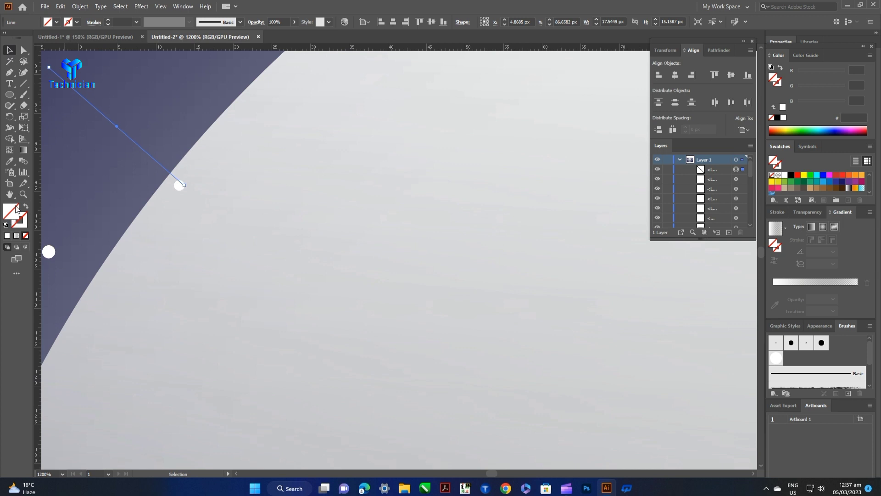
pyautogui.click(5, 225)
pyautogui.click(26, 207)
pyautogui.click(25, 235)
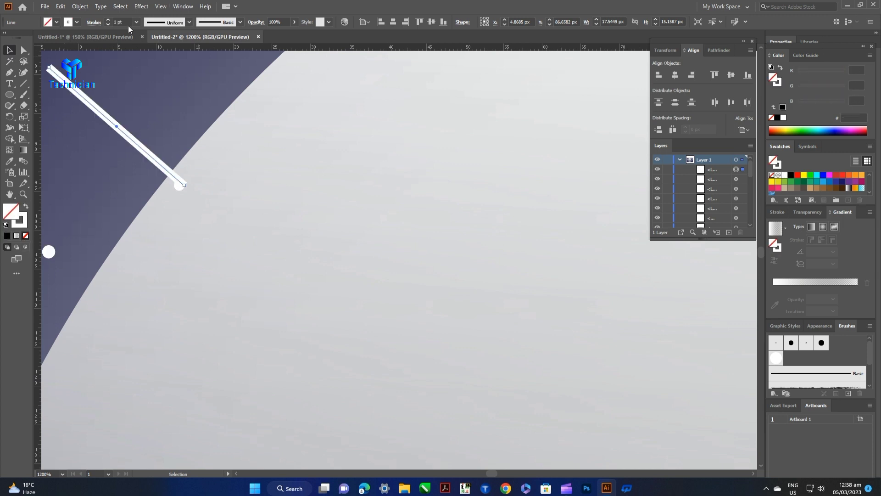
pyautogui.write('0.25')
pyautogui.click(189, 22)
pyautogui.click(172, 99)
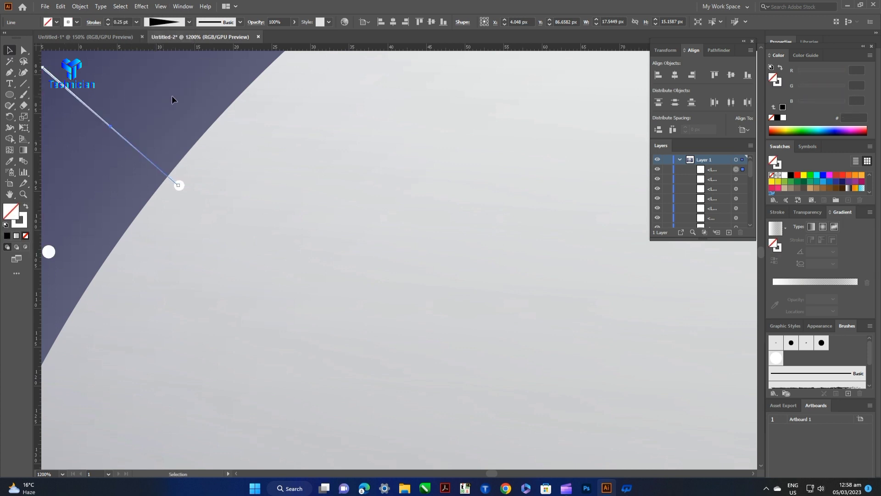
# Move a star dot to the line's end and align the line so they meet.
pyautogui.moveTo(238, 143); pyautogui.dragTo(340, 171)
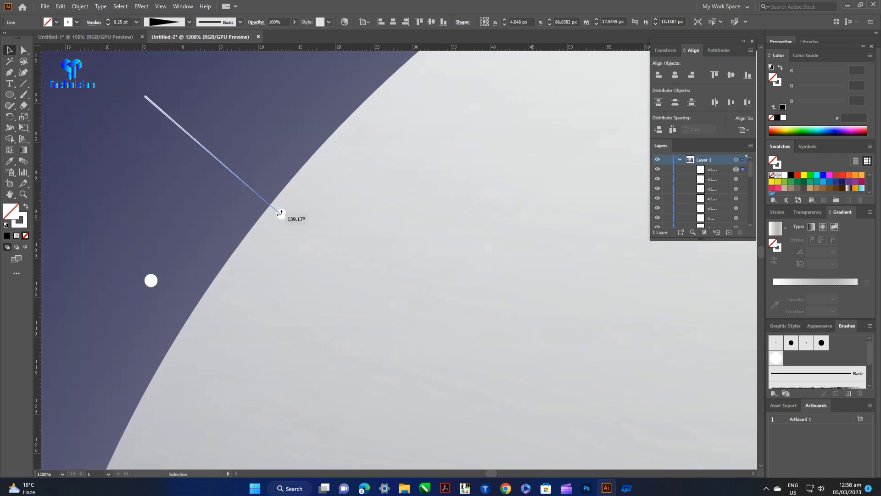
pyautogui.click(274, 131)
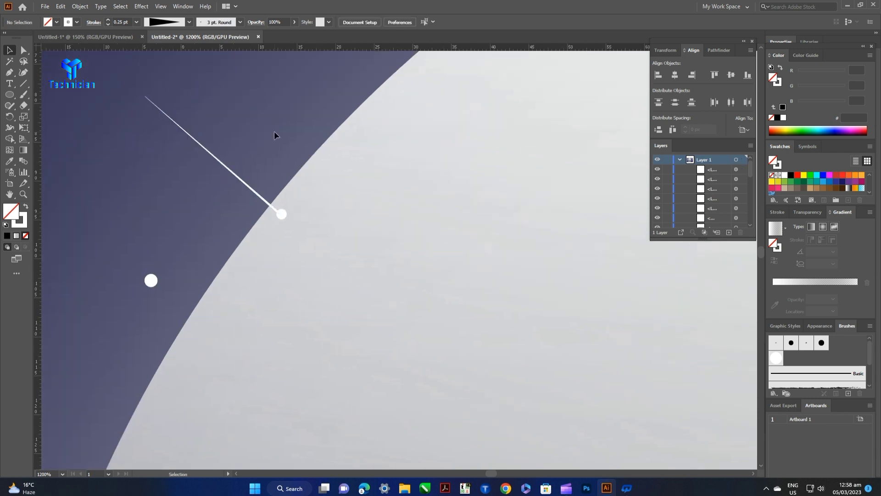
pyautogui.doubleClick(281, 214)
pyautogui.moveTo(282, 214); pyautogui.dragTo(251, 188)
pyautogui.press('a')
pyautogui.moveTo(281, 213); pyautogui.dragTo(237, 209)
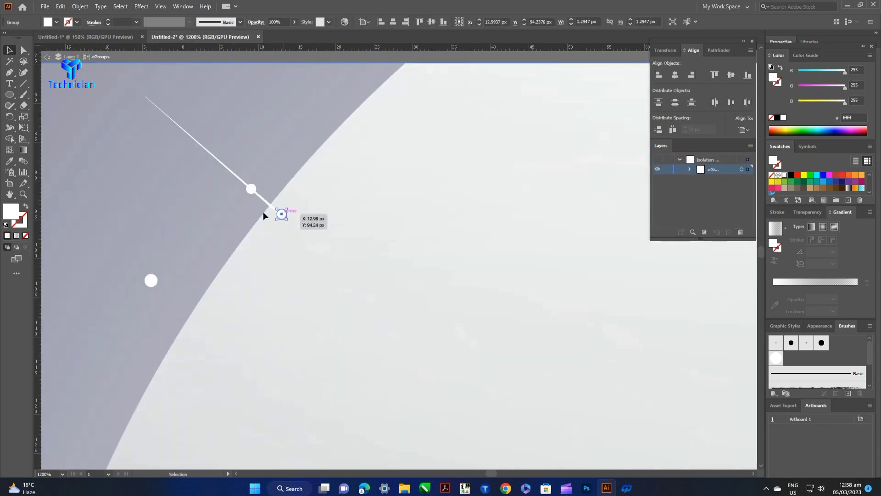
pyautogui.click(285, 233)
pyautogui.press('Escape')
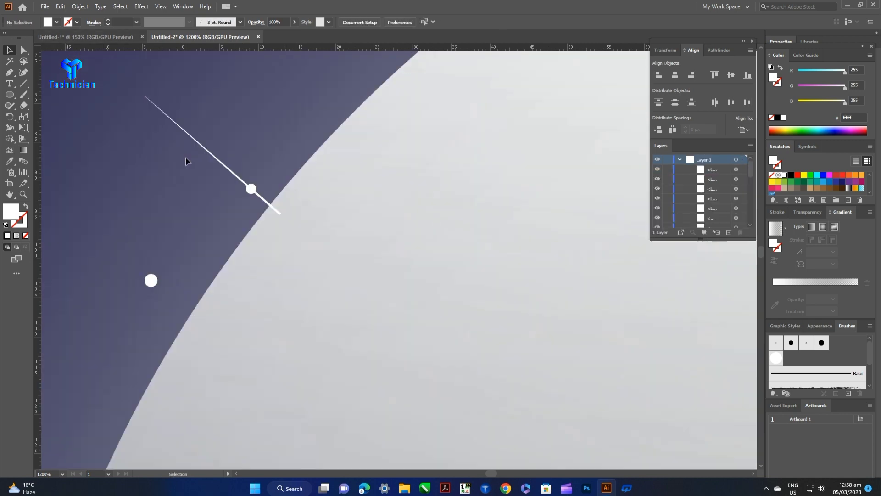
pyautogui.moveTo(238, 177); pyautogui.dragTo(208, 154)
# Zoom out and centre the artboard to view the whole night-sky scene.
pyautogui.hotkey('ctrl', '-')
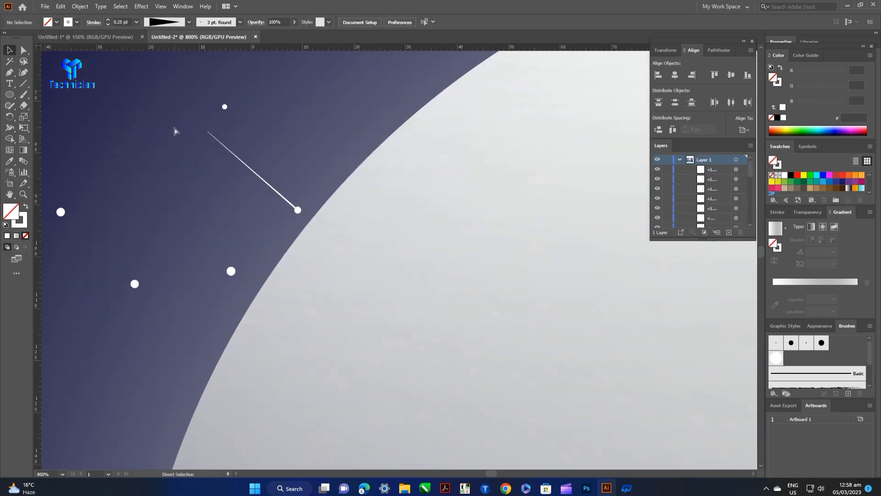
pyautogui.hotkey('ctrl', '-')
pyautogui.hotkey('ctrl', '-')
pyautogui.hotkey('ctrl', '-')
pyautogui.hotkey('ctrl', '-')
pyautogui.moveTo(244, 237)
pyautogui.mouseDown()
pyautogui.moveTo(303, 168)
pyautogui.moveTo(281, 159)
pyautogui.mouseUp()
pyautogui.hotkey('ctrl', '-')
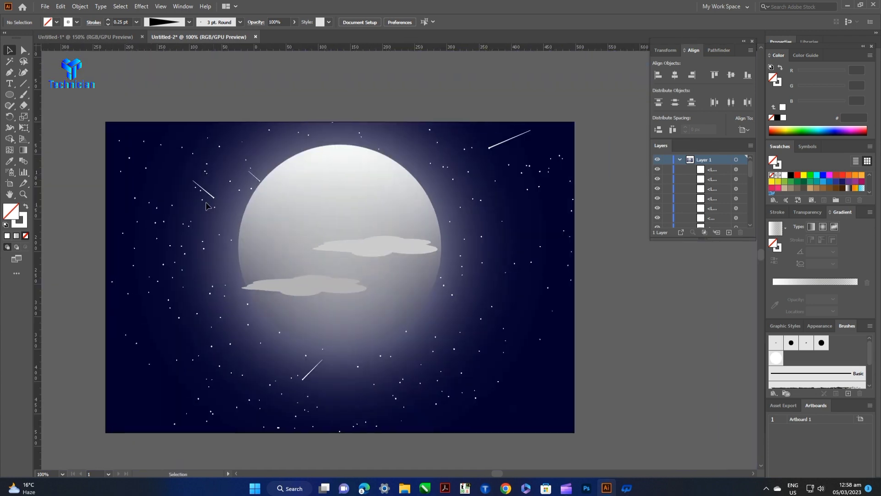
# Lengthen two shooting-star streaks by dragging their upper anchors outward toward the upper left.
pyautogui.scroll(3, 207, 205)
pyautogui.scroll(3, 175, 125)
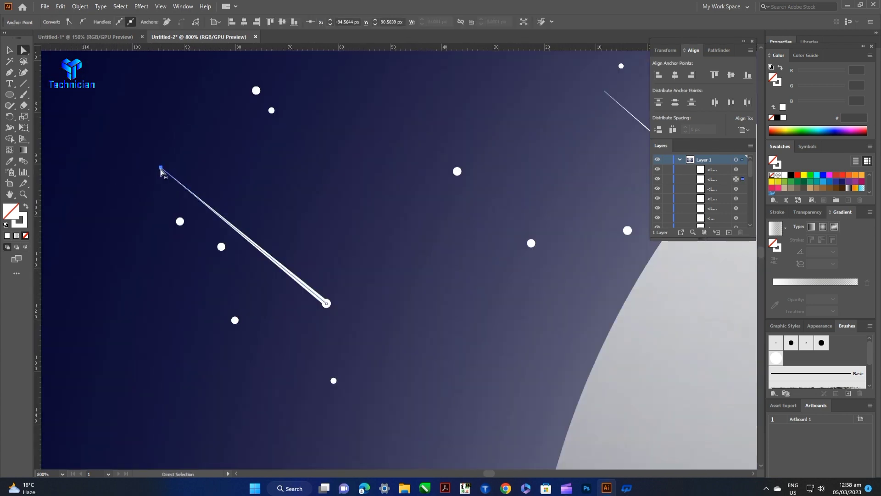
pyautogui.moveTo(161, 168); pyautogui.dragTo(83, 104)
pyautogui.click(129, 115)
pyautogui.moveTo(578, 101)
pyautogui.mouseDown()
pyautogui.moveTo(418, 138)
pyautogui.moveTo(398, 88)
pyautogui.mouseUp()
pyautogui.hotkey('ctrl', '0')
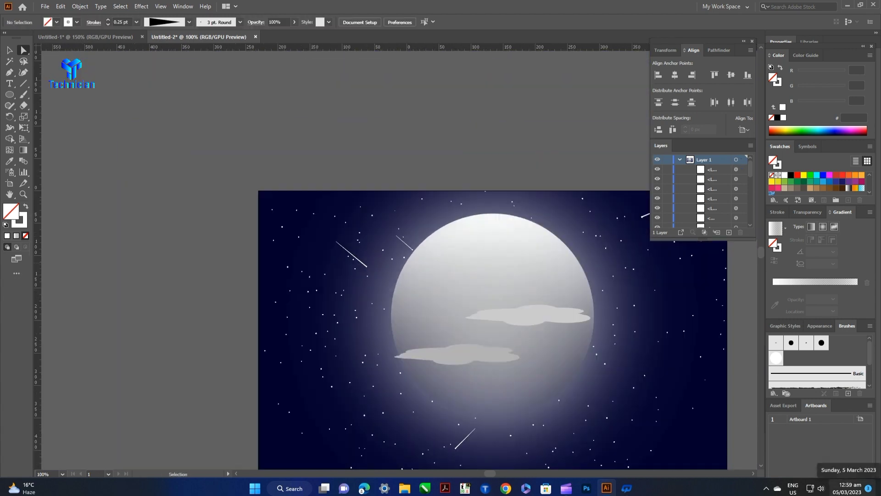
# Zoom in on another streak and check that its end sits neatly on a star dot.
pyautogui.click(366, 285)
pyautogui.hotkey('ctrl', '=')
pyautogui.hotkey('ctrl', '=')
pyautogui.hotkey('ctrl', '=')
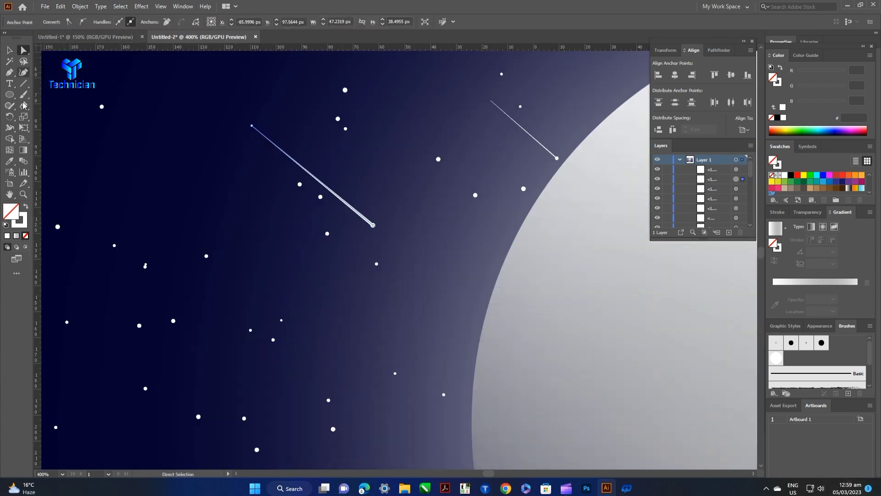
pyautogui.click(9, 50)
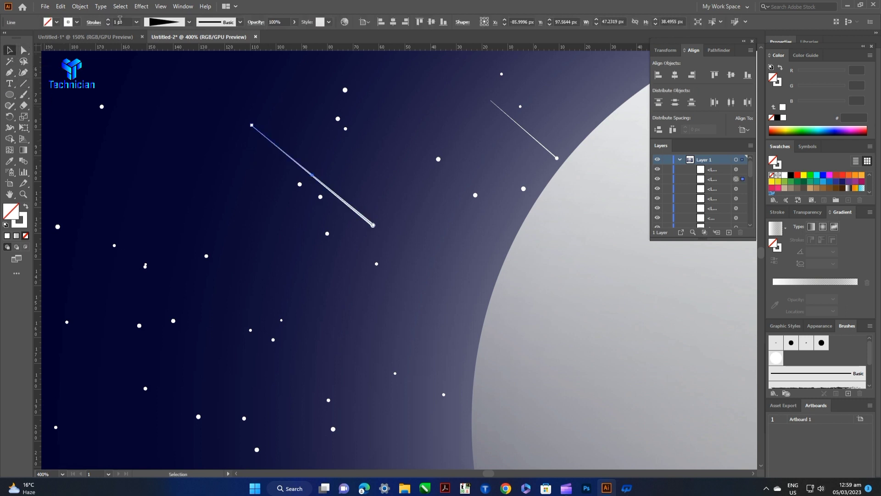
pyautogui.click(151, 83)
pyautogui.hotkey('ctrl', '1')
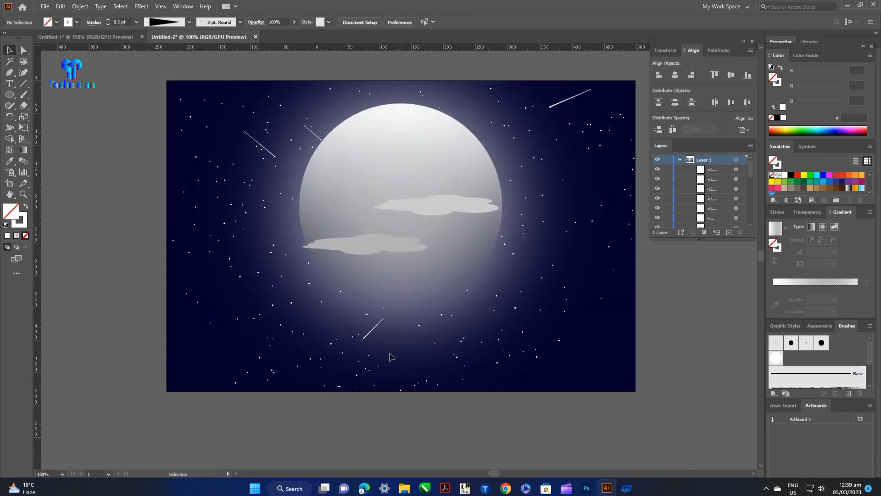
pyautogui.scroll(7, 389, 356)
# Give the lower shooting-star streak a 0.5 pt stroke weight.
pyautogui.click(338, 365)
pyautogui.scroll(-1, 123, 20)
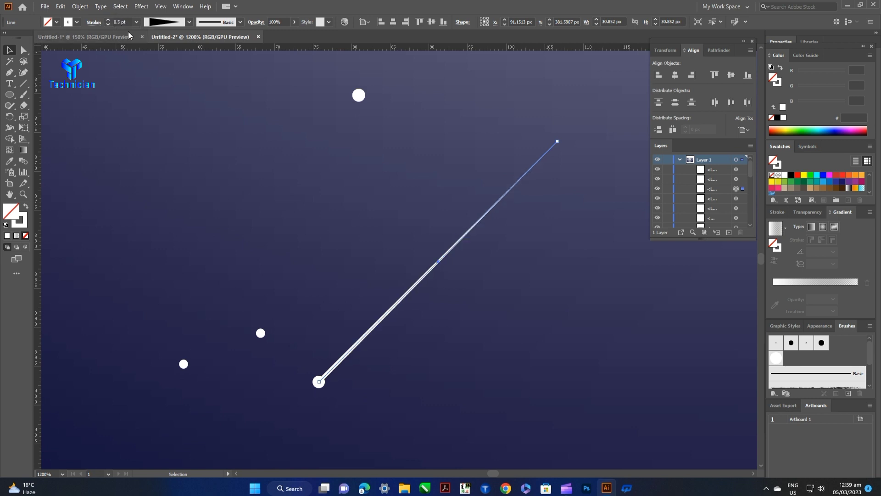
pyautogui.scroll(-1, 123, 20)
pyautogui.scroll(1, 122, 20)
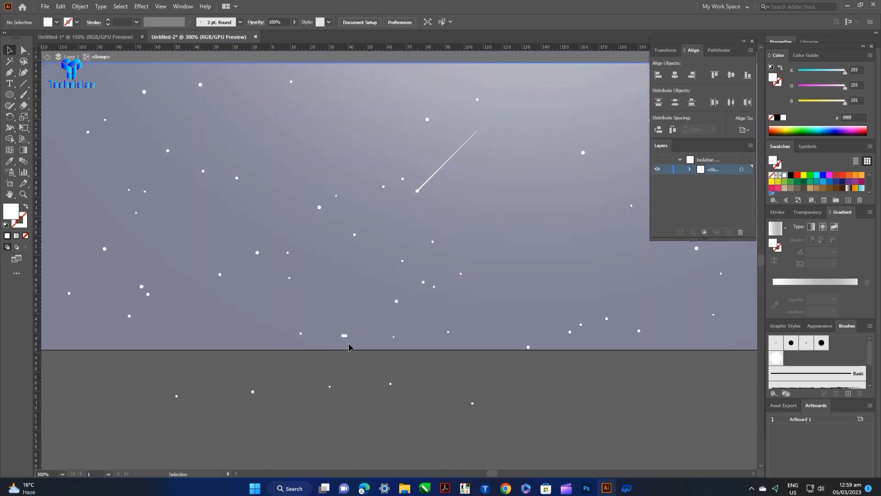
pyautogui.moveTo(348, 338); pyautogui.dragTo(348, 339)
pyautogui.click(347, 380)
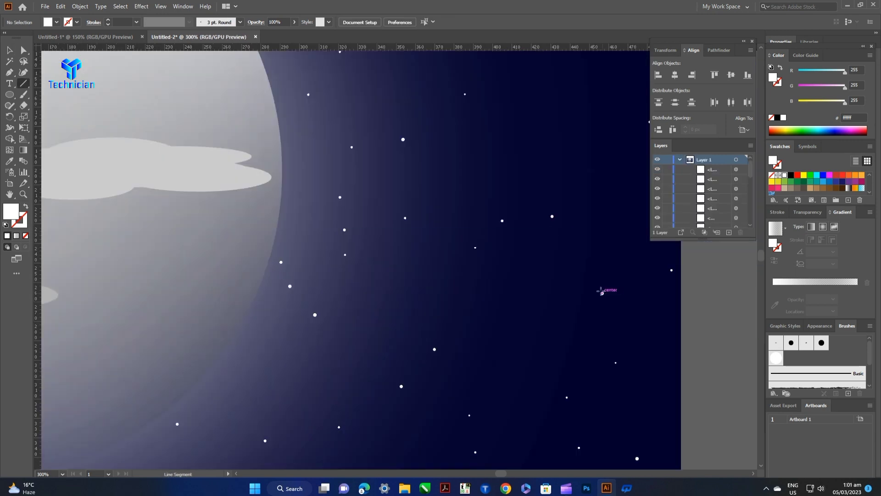
# Draw a diagonal streak right of the moon with no fill and a 0.75 pt stroke.
pyautogui.moveTo(515, 233); pyautogui.dragTo(525, 215)
pyautogui.click(240, 22)
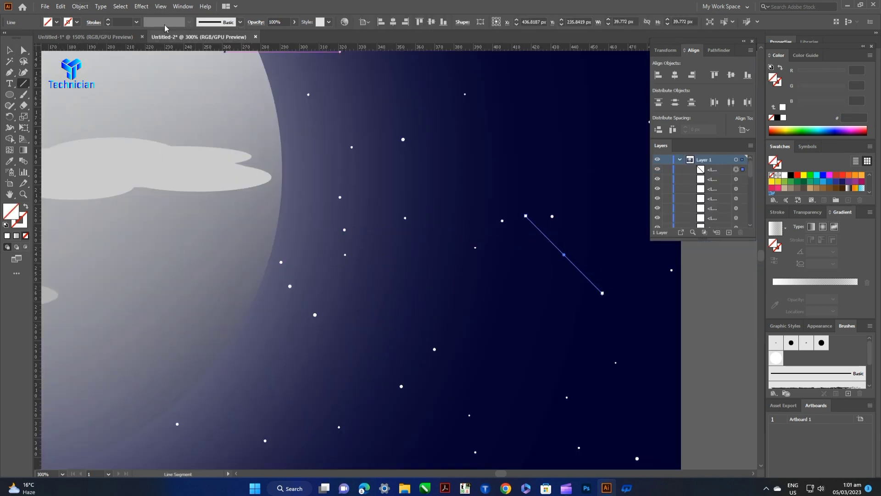
pyautogui.click(25, 236)
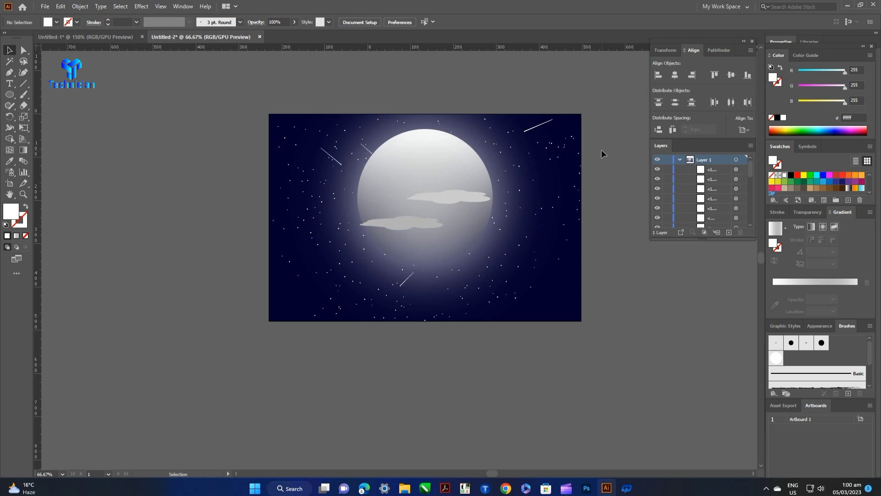
# Enter the star group in isolation mode to edit individual stars.
pyautogui.scroll(1, 600, 148)
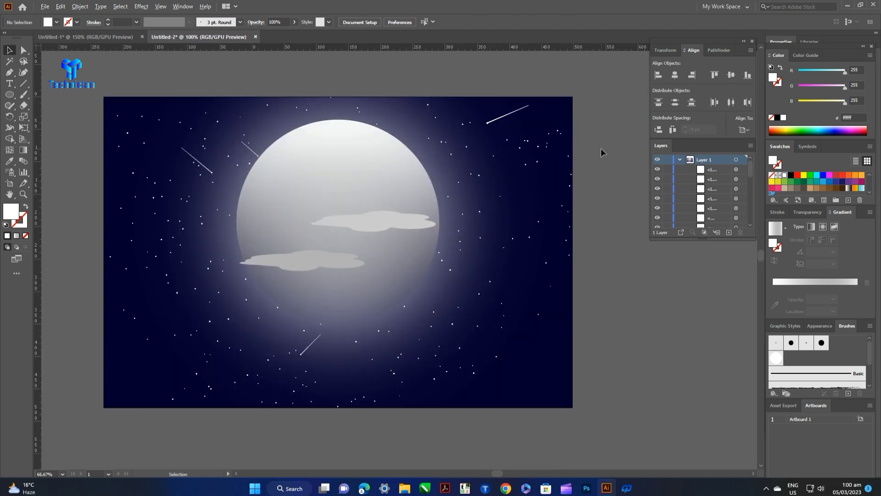
pyautogui.scroll(1, 600, 149)
pyautogui.doubleClick(513, 151)
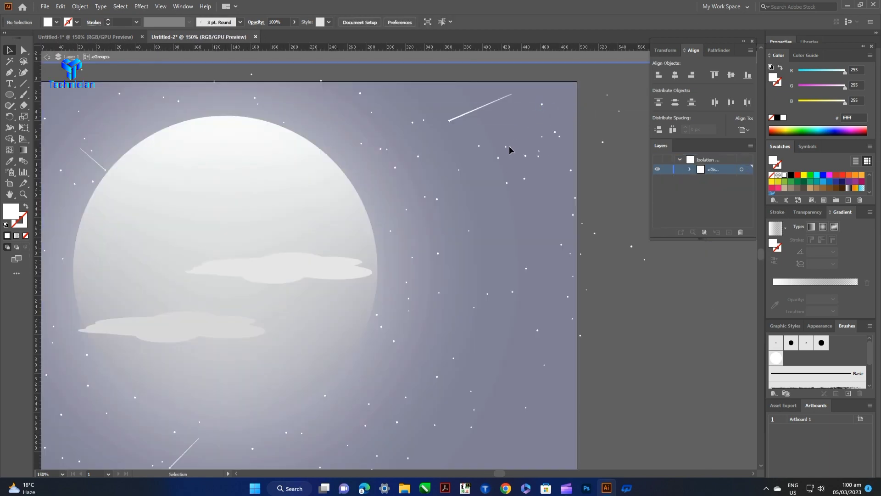
pyautogui.press('Escape')
pyautogui.doubleClick(517, 162)
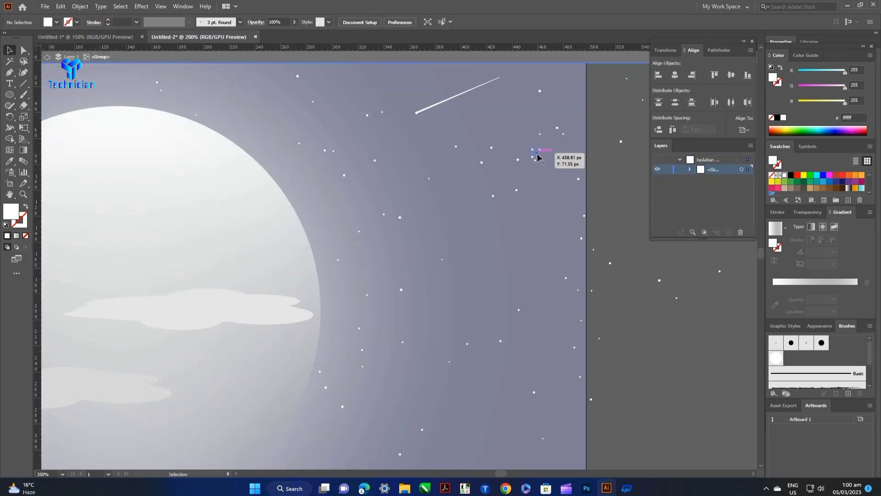
pyautogui.scroll(1, 535, 151)
pyautogui.scroll(-5, 327, 268)
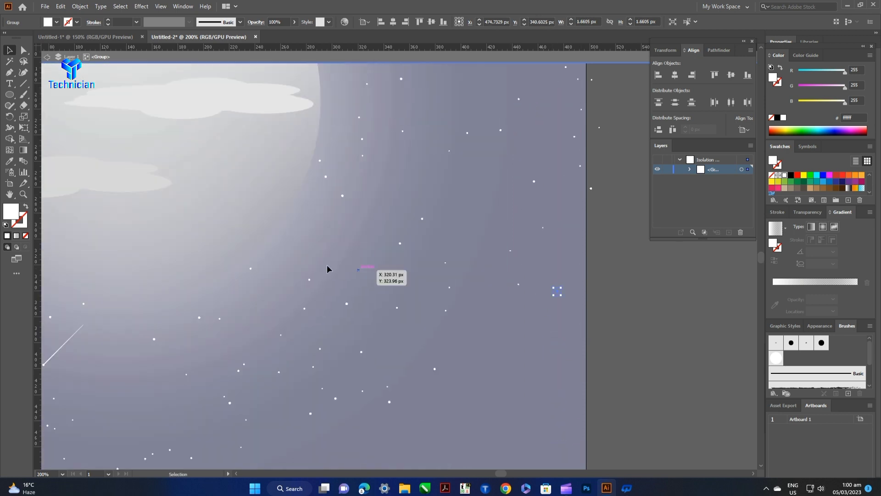
pyautogui.scroll(-3, 323, 346)
pyautogui.scroll(3, 142, 258)
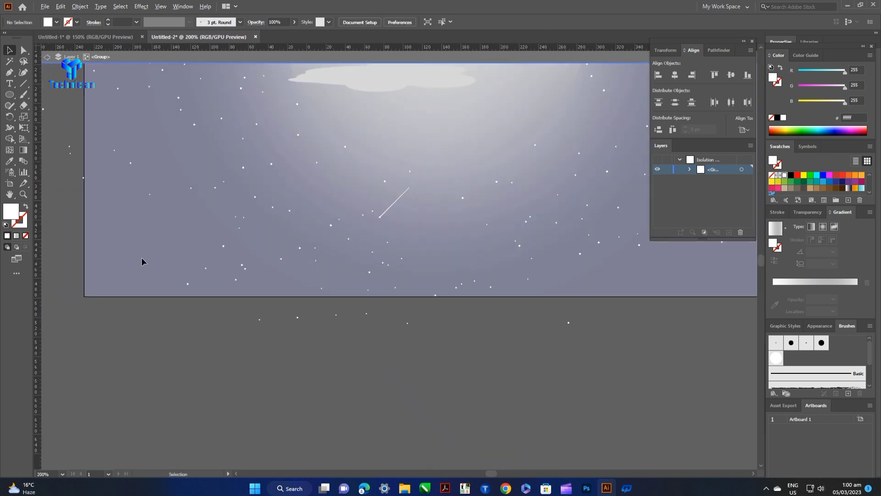
# Drag three small stars into gaps across the sky, then view the whole artboard.
pyautogui.click(246, 307)
pyautogui.moveTo(246, 307)
pyautogui.mouseDown()
pyautogui.moveTo(384, 314)
pyautogui.moveTo(374, 329)
pyautogui.mouseUp()
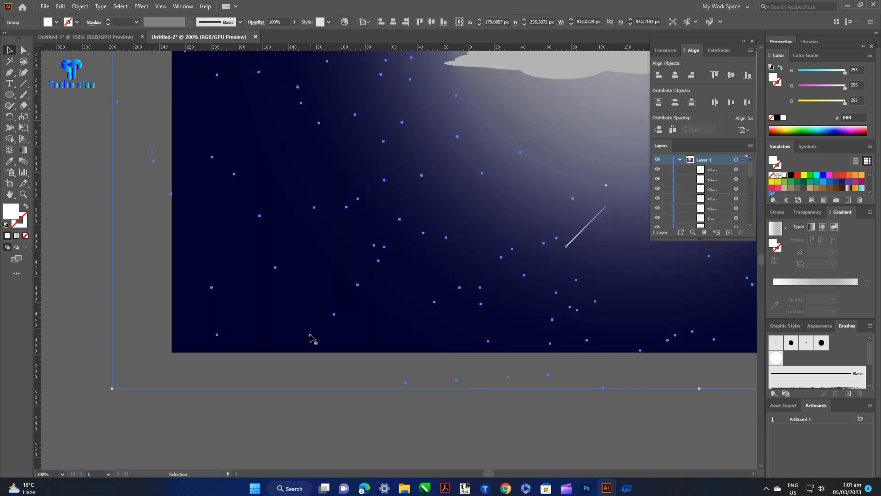
pyautogui.moveTo(310, 335); pyautogui.dragTo(261, 314)
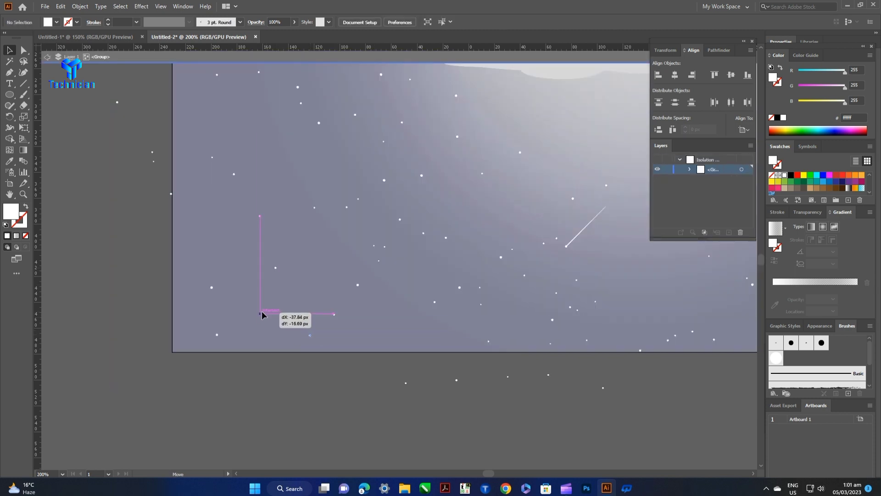
pyautogui.moveTo(421, 174); pyautogui.dragTo(168, 399)
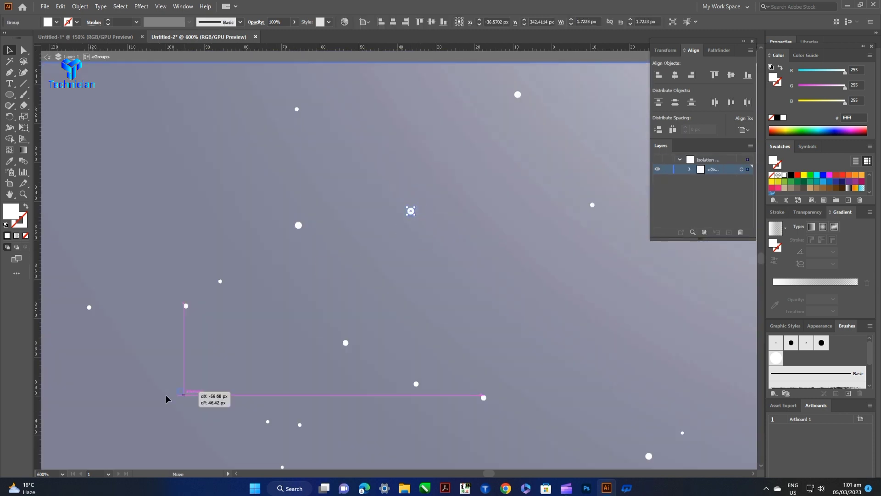
pyautogui.hotkey('ctrl', '-')
pyautogui.hotkey('ctrl', '-')
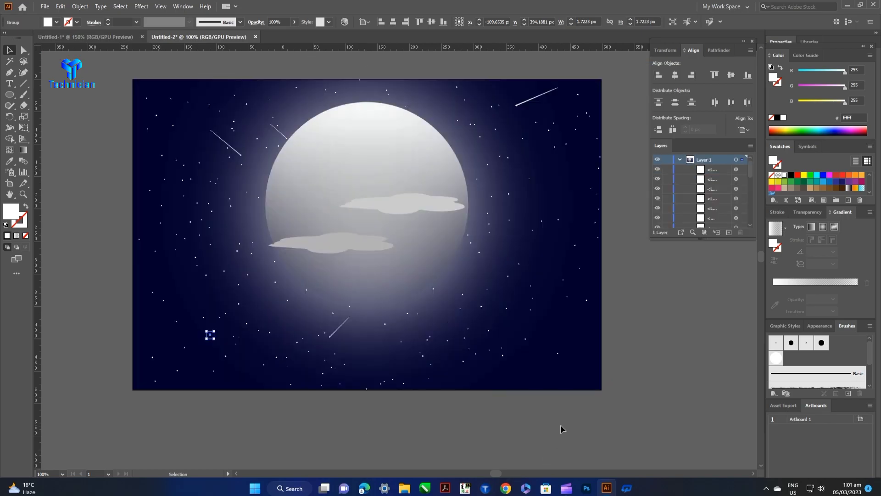